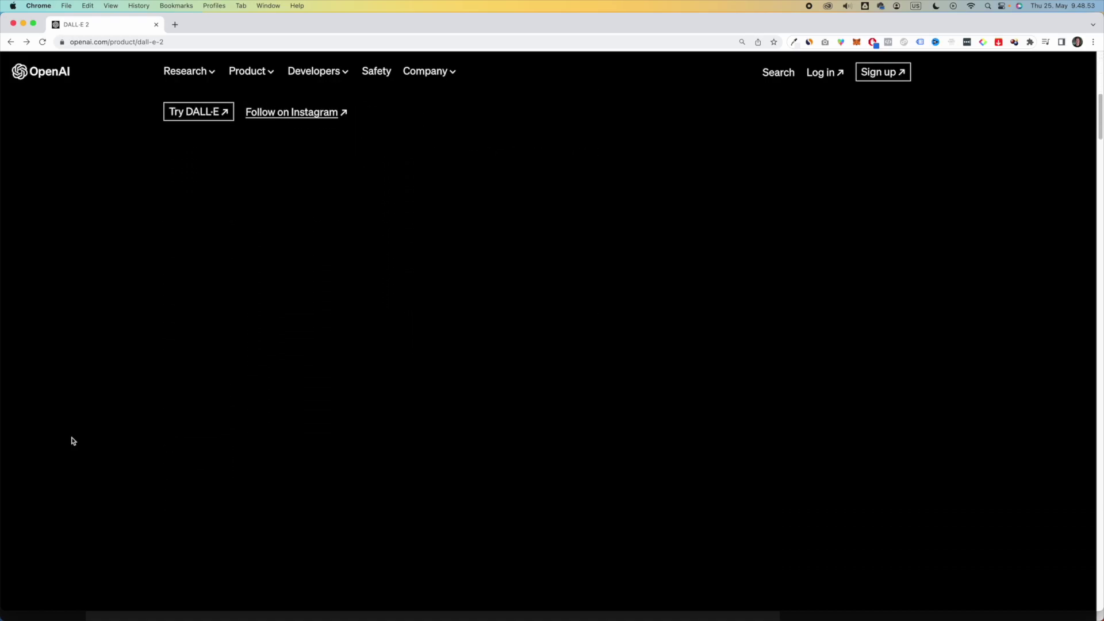
# Step: Scroll the DALL·E 2 page and view its Outpainting and Inpainting examples
pyautogui.scroll(-10, 73, 441)
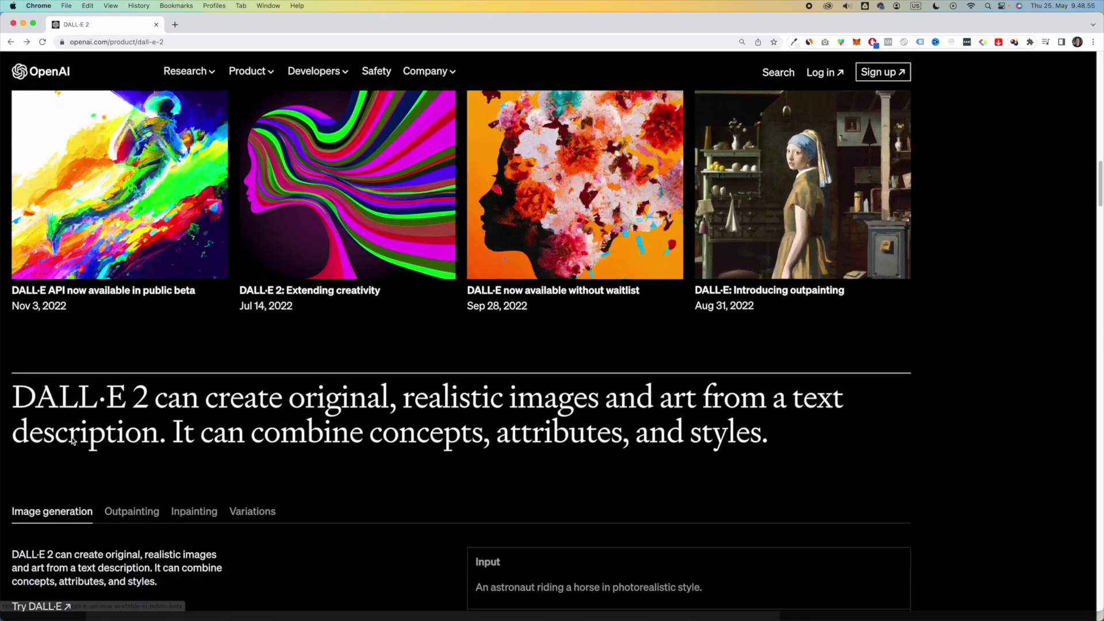
pyautogui.scroll(-5, 73, 442)
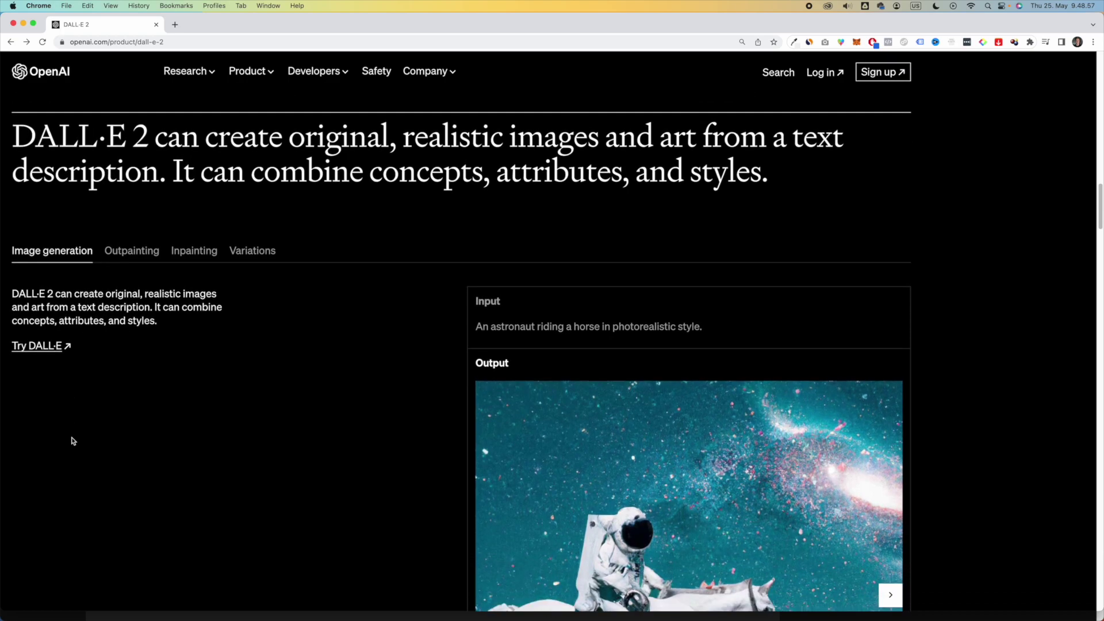
pyautogui.click(136, 259)
pyautogui.click(188, 255)
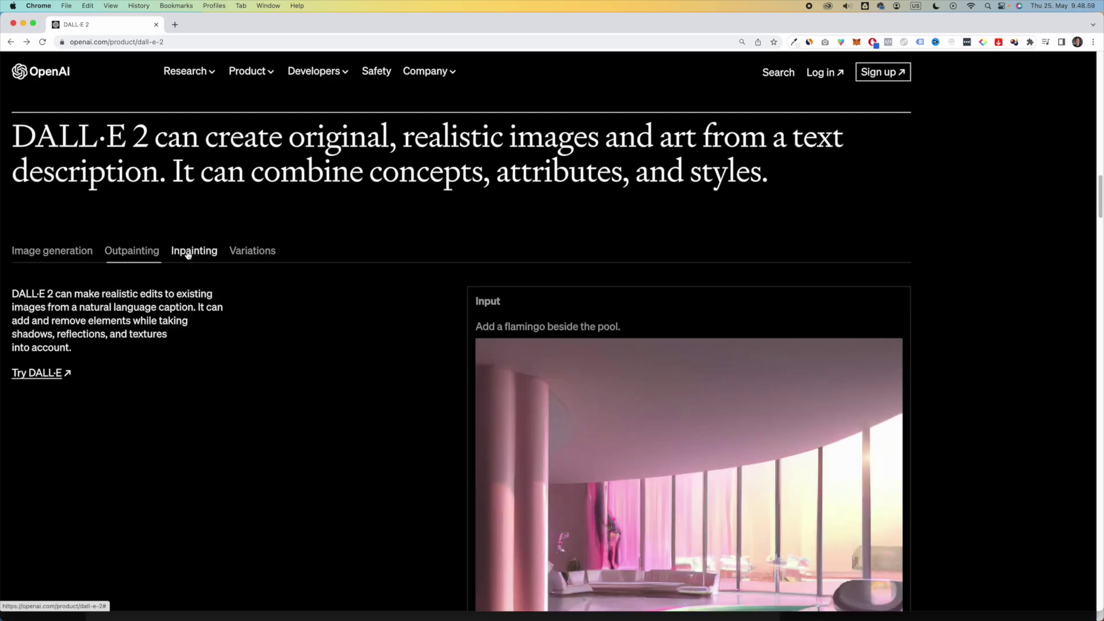
pyautogui.scroll(15, 195, 363)
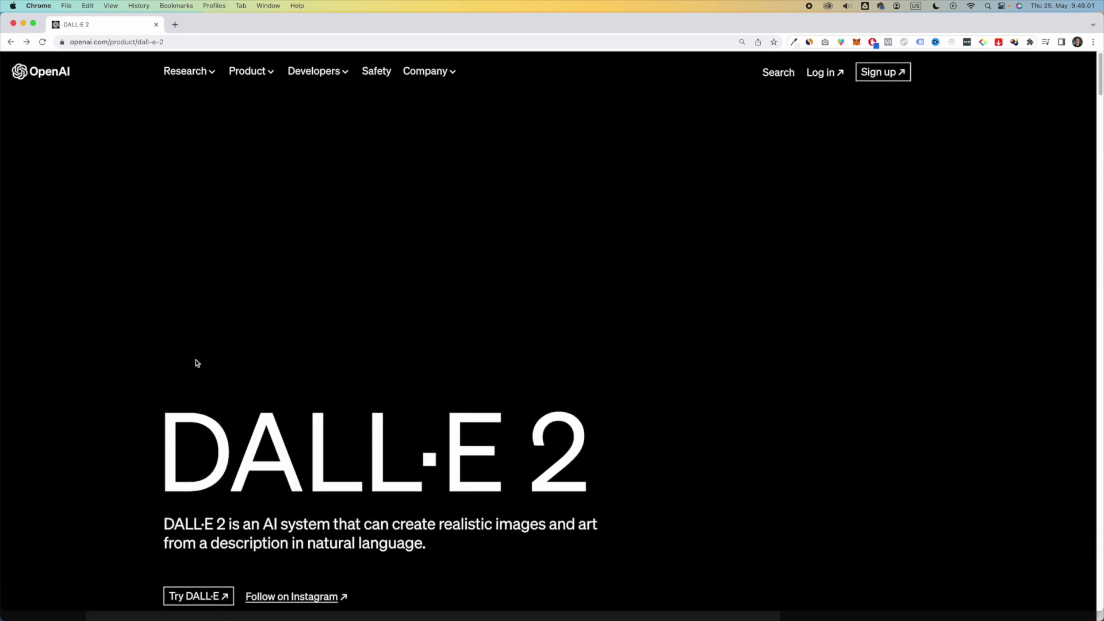
# Step: Sign in with the prefilled e-mail and open the DALL·E image generator
pyautogui.click(834, 82)
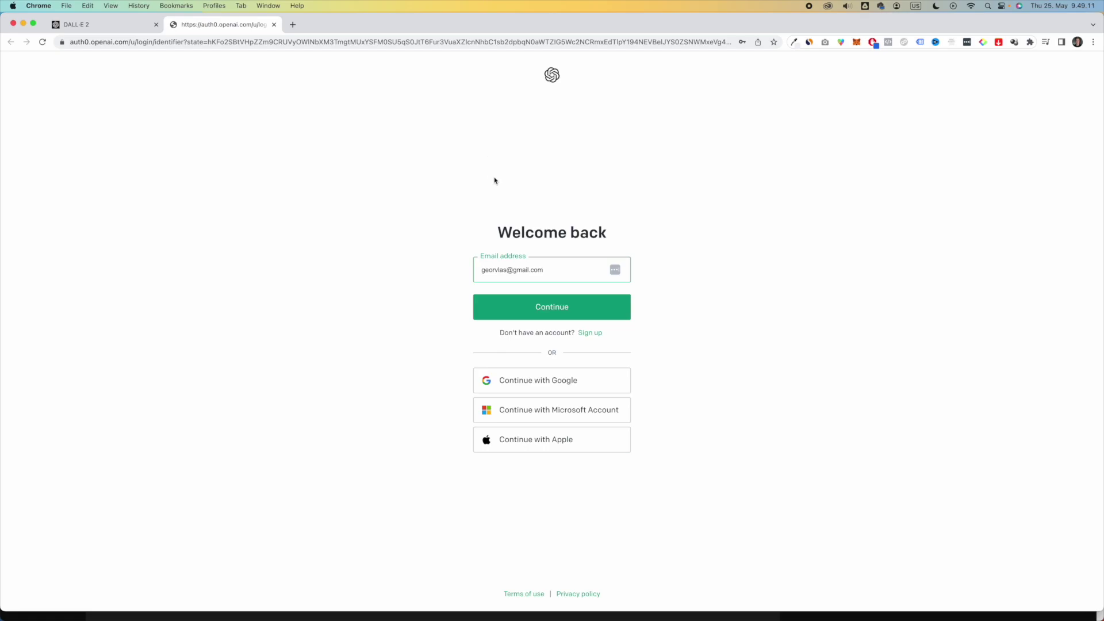
pyautogui.click(531, 308)
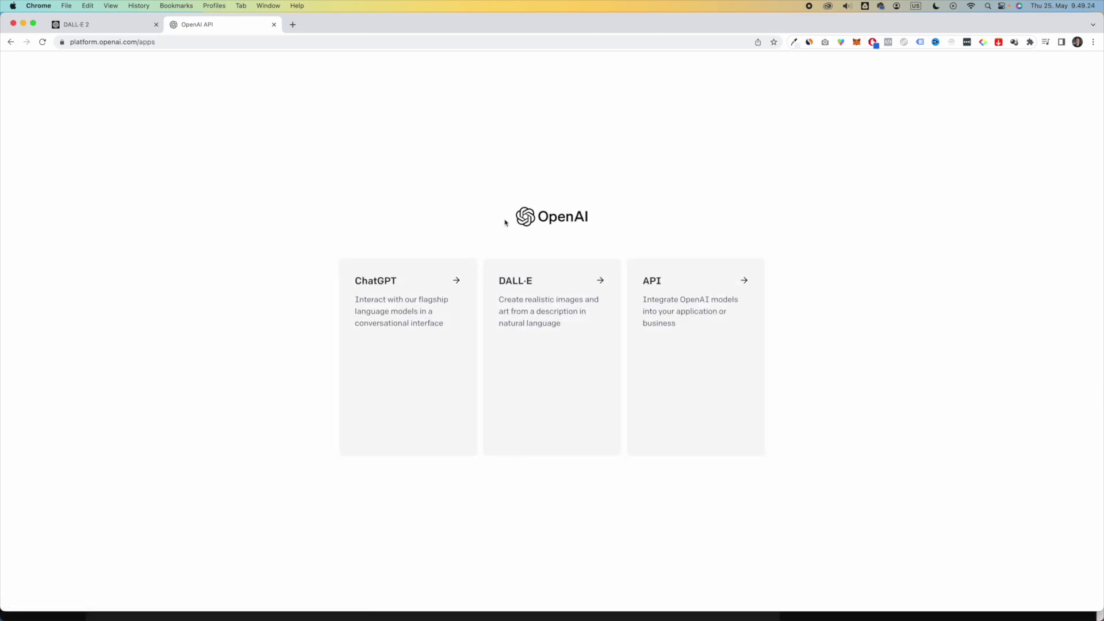
pyautogui.click(525, 313)
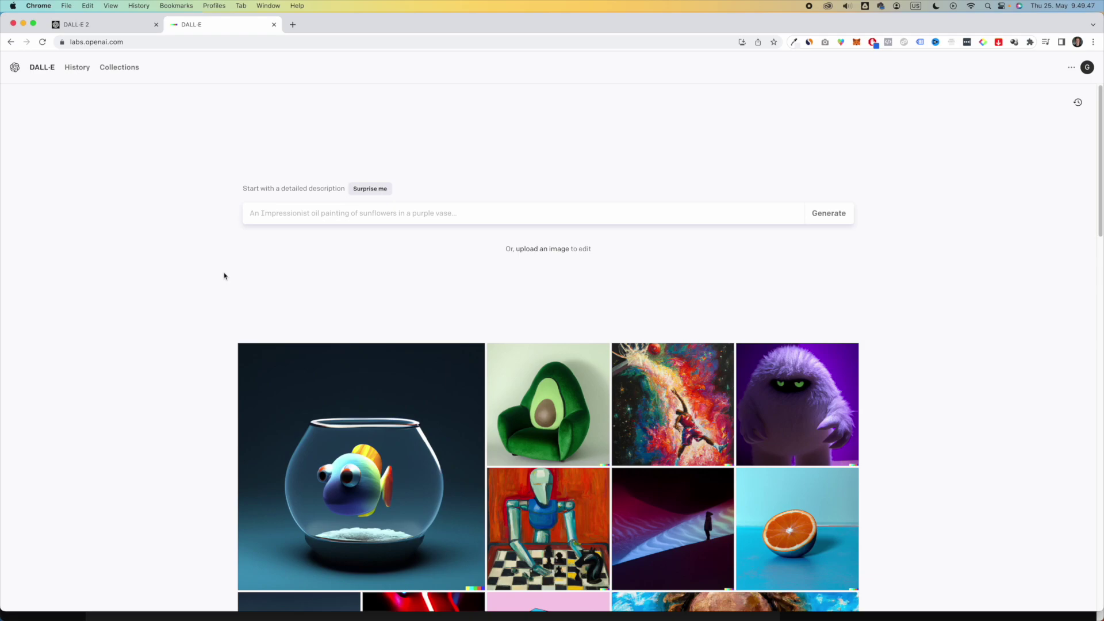
# Step: Browse the example gallery, then generate images from 'a seo ottter in the style of picasso'
pyautogui.scroll(-5, 199, 417)
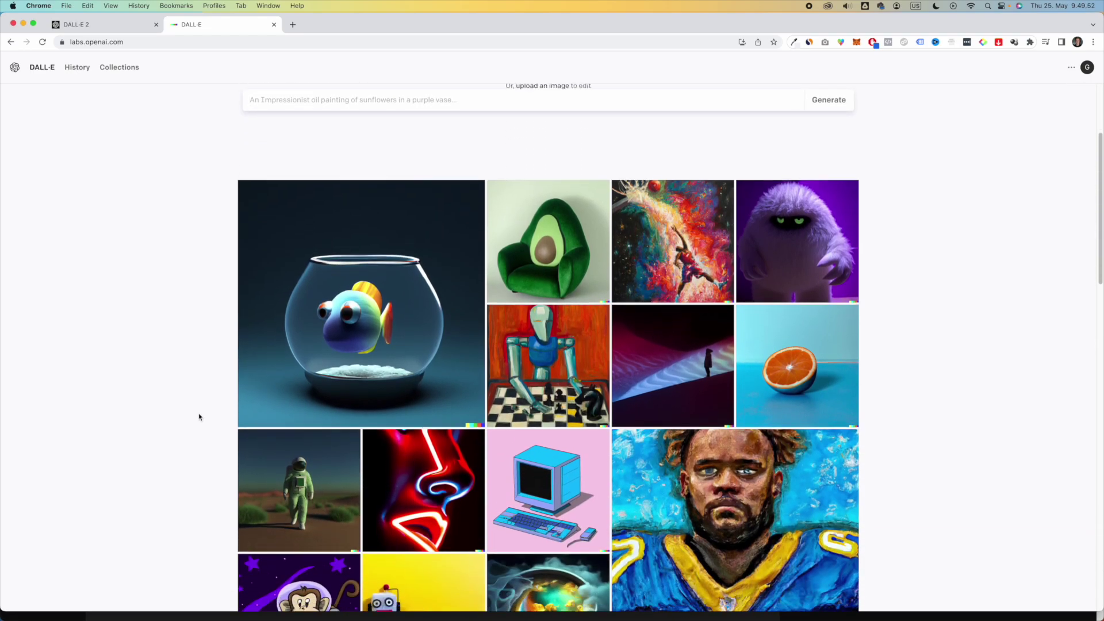
pyautogui.scroll(-3, 199, 417)
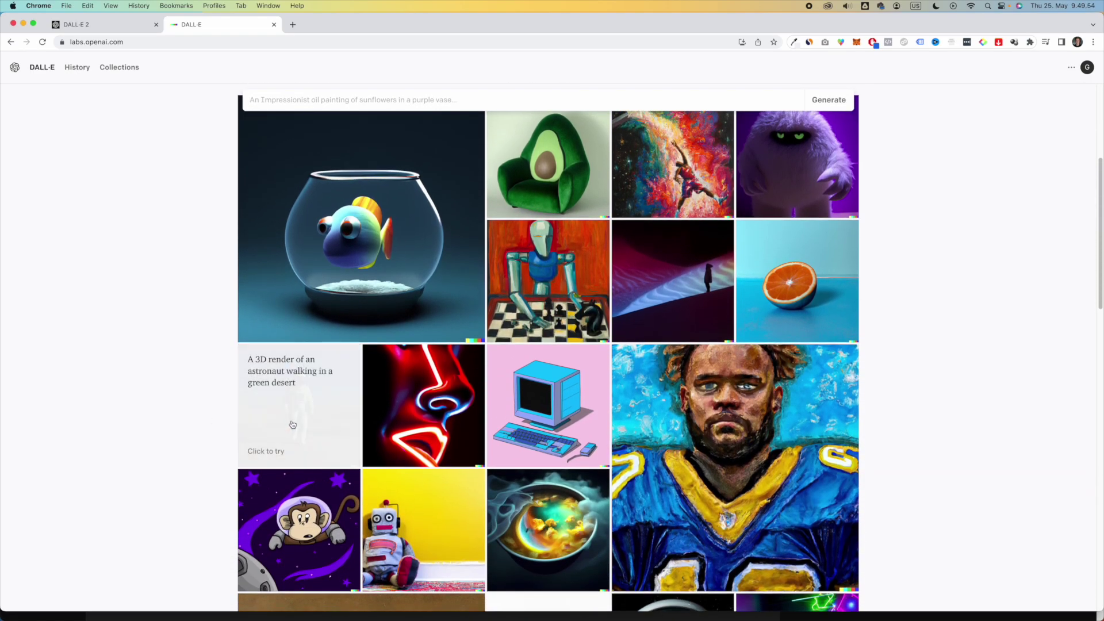
pyautogui.scroll(-10, 282, 397)
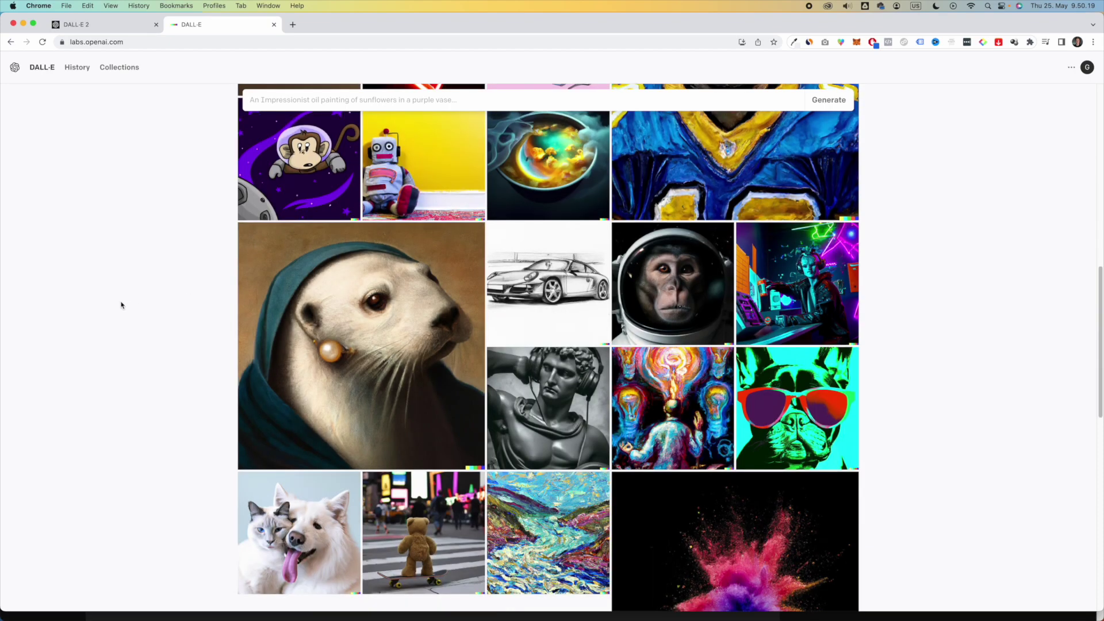
pyautogui.scroll(20, 121, 305)
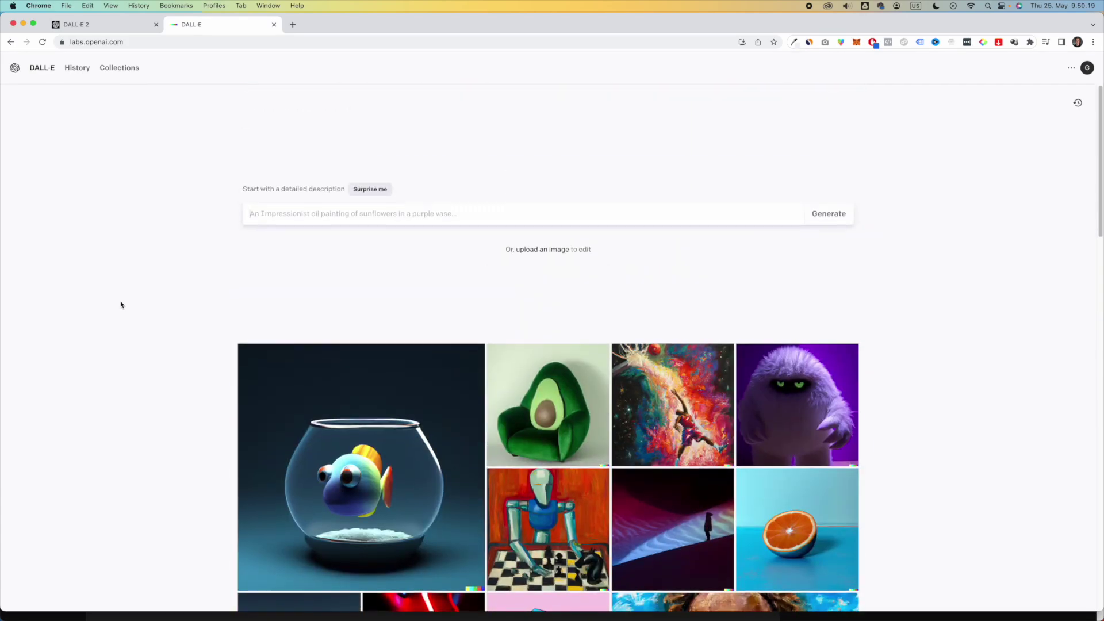
pyautogui.click(345, 210)
pyautogui.write('a seo ottter i')
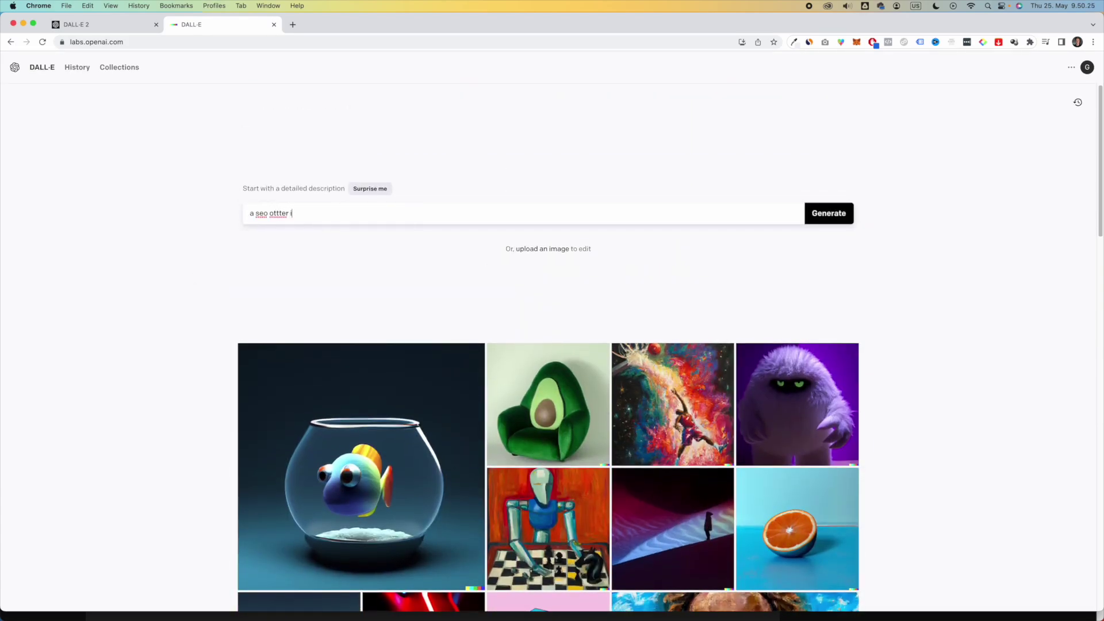
pyautogui.write('n the style of picasso')
pyautogui.click(819, 217)
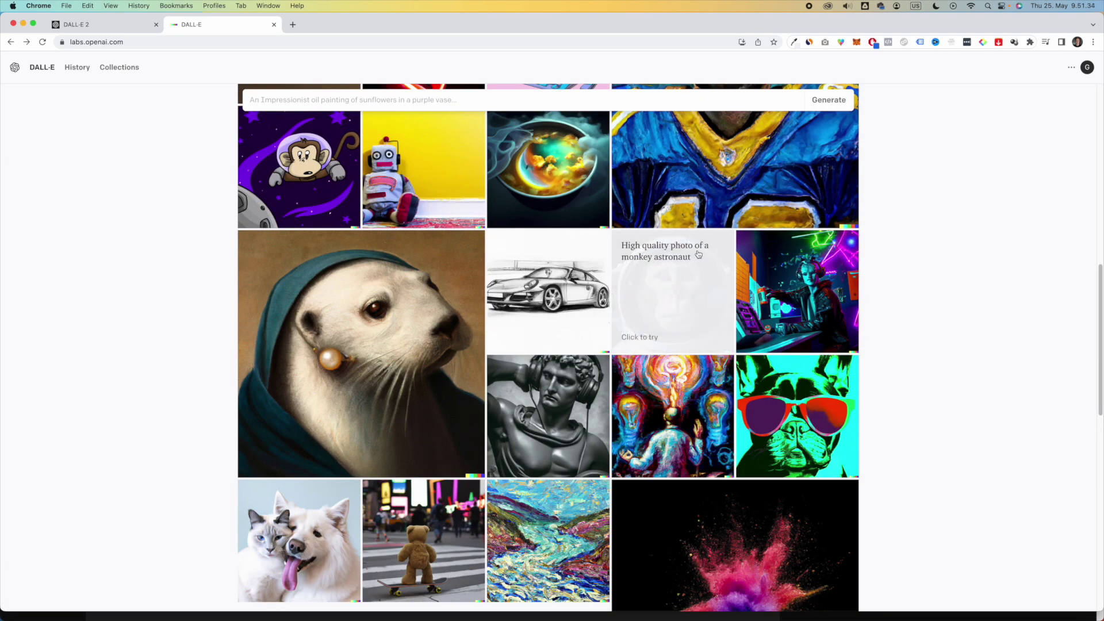
# Step: Generate the monkey astronaut example and download its first resulting image
pyautogui.click(662, 339)
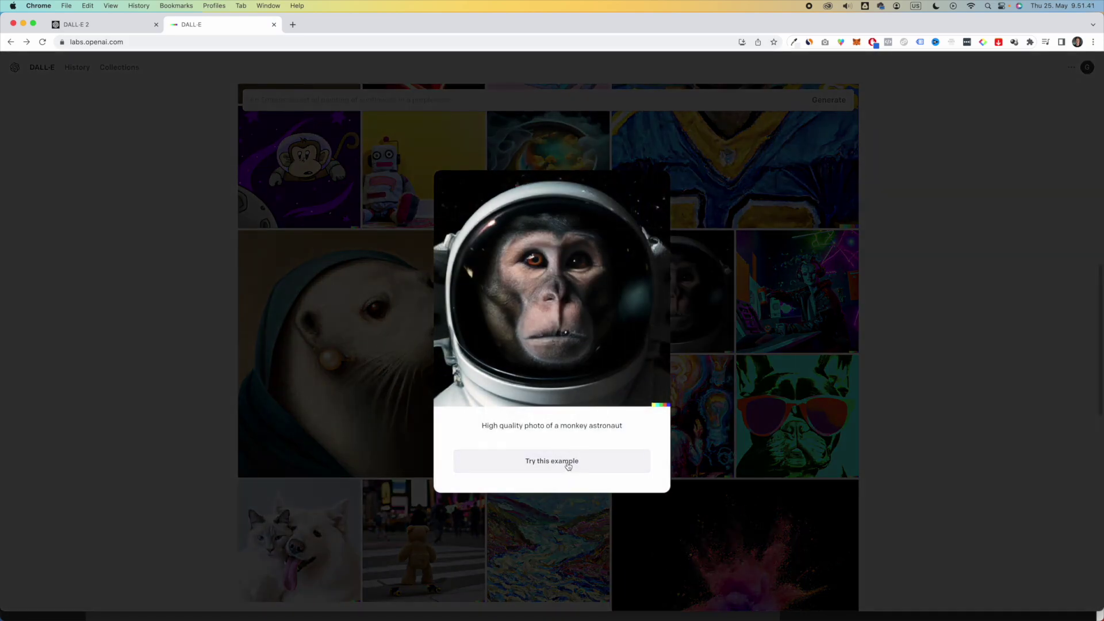
pyautogui.click(568, 464)
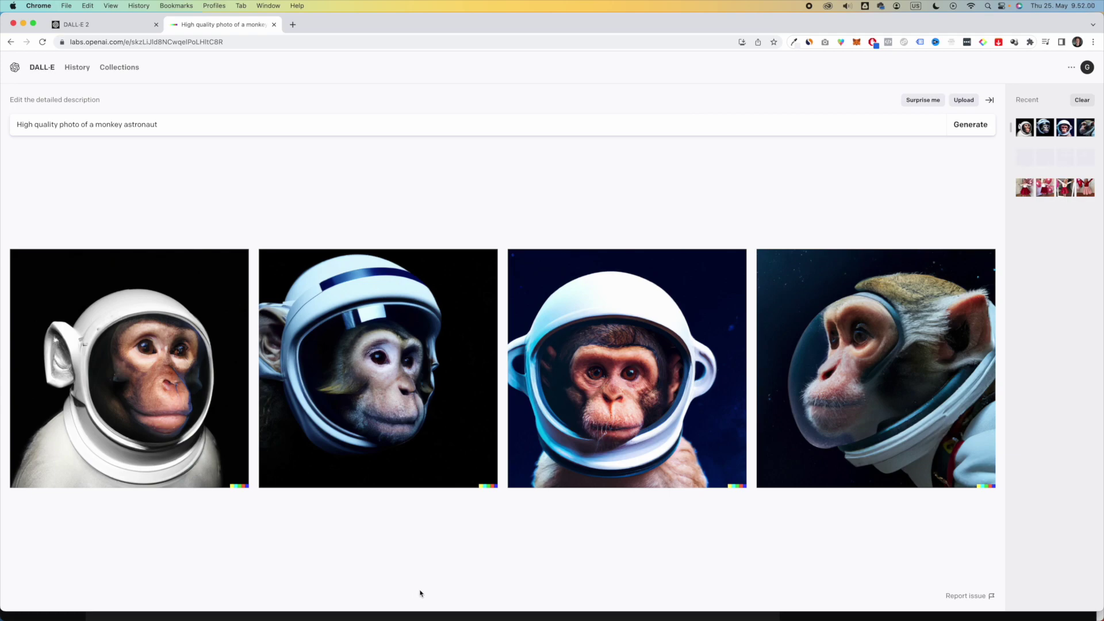
pyautogui.click(178, 313)
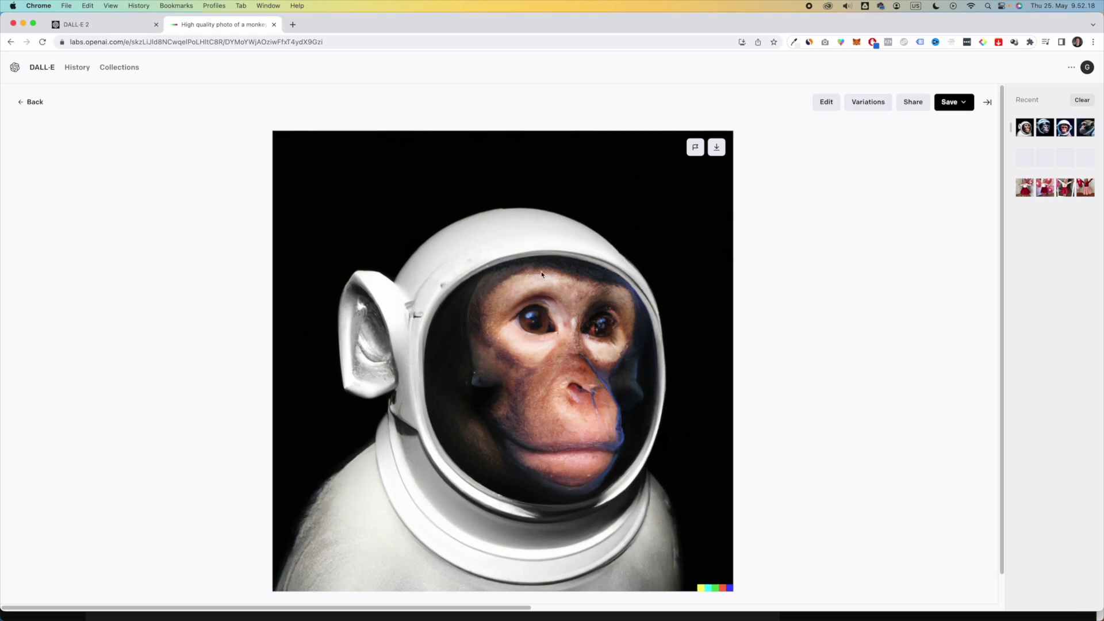
pyautogui.click(717, 148)
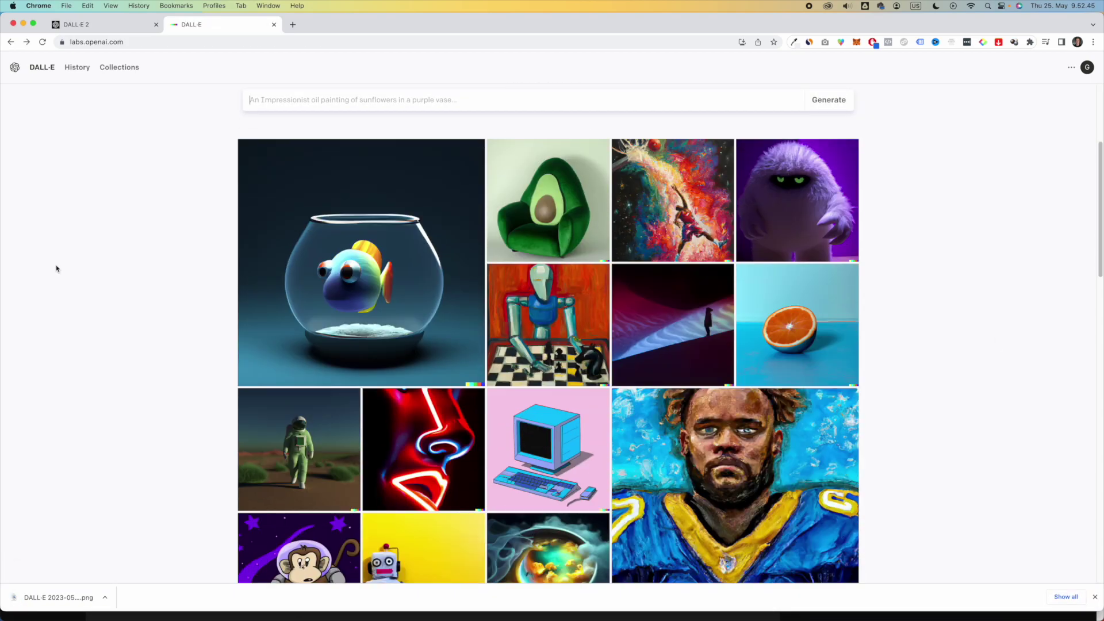
pyautogui.scroll(-3, 56, 268)
pyautogui.scroll(-5, 56, 268)
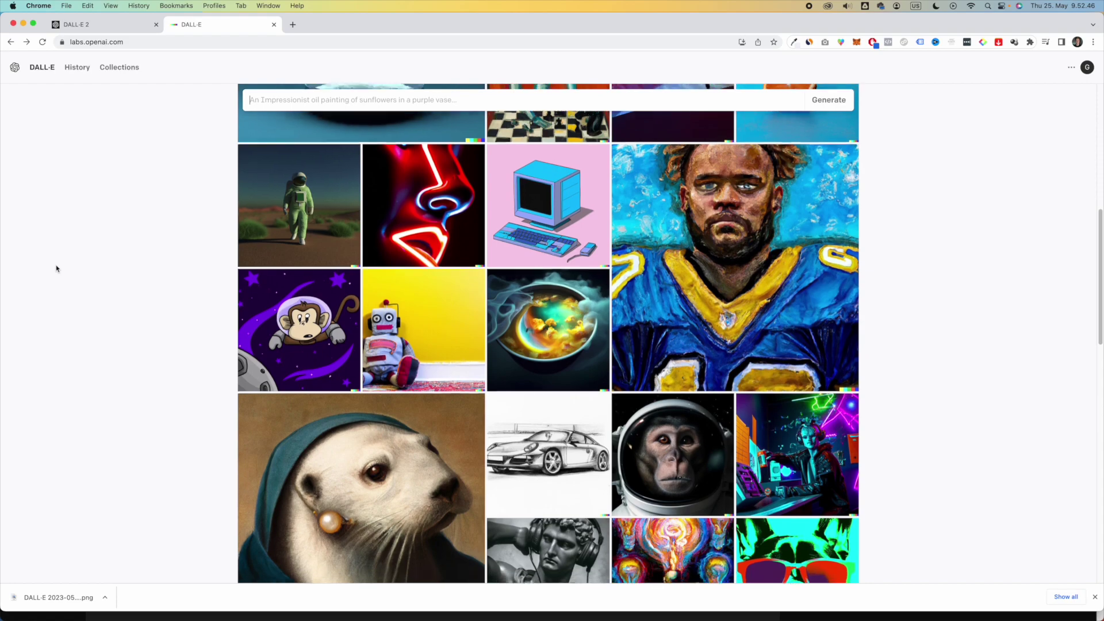
pyautogui.scroll(-5, 56, 268)
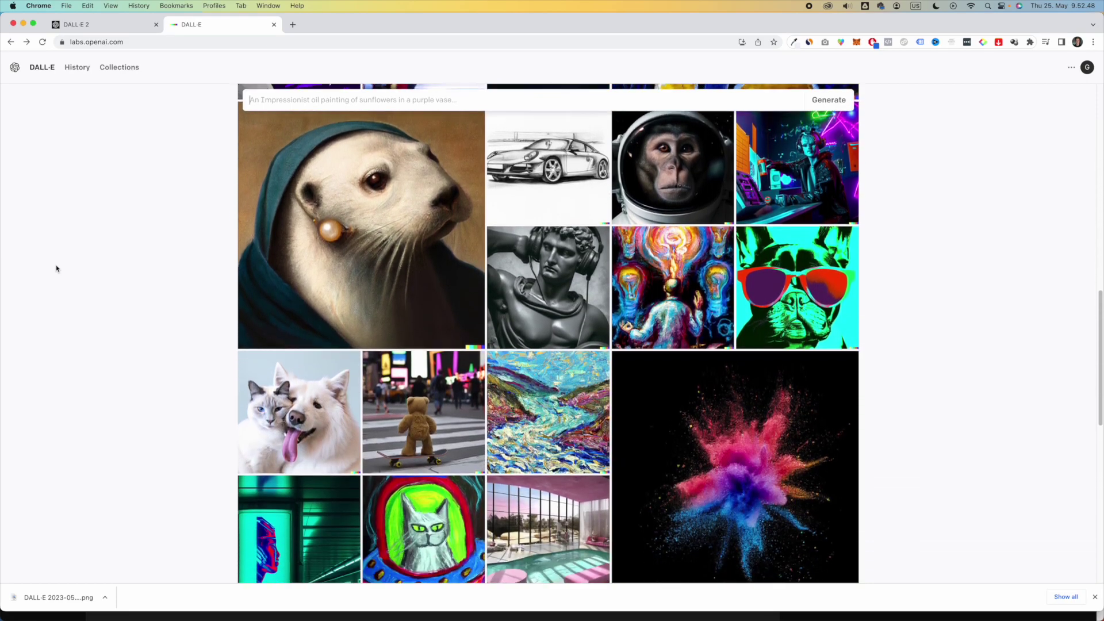
pyautogui.scroll(-2, 56, 268)
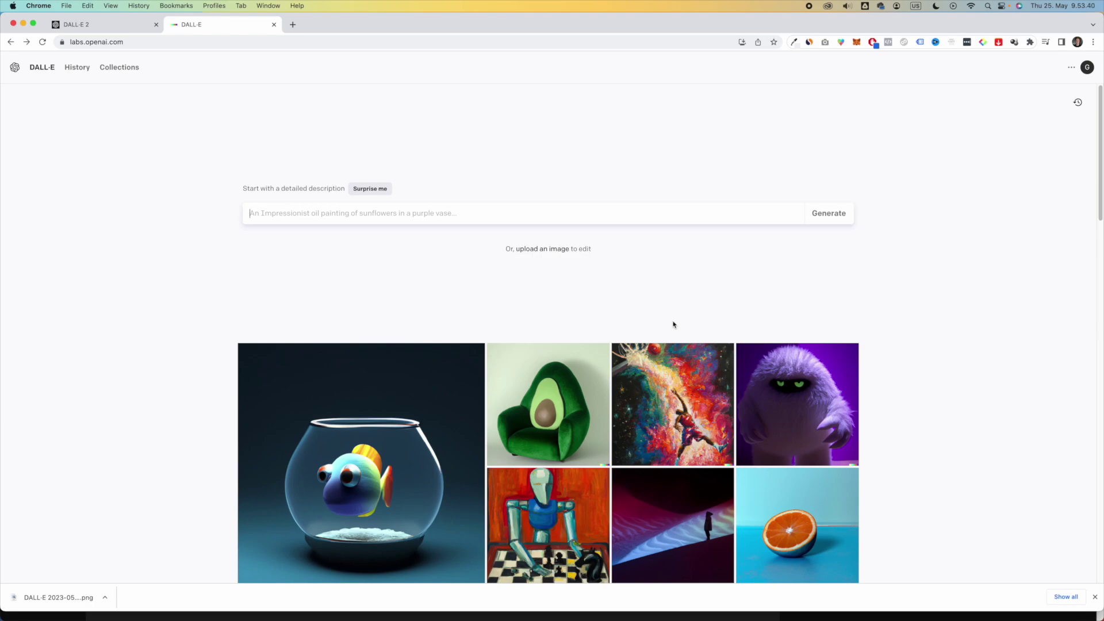
# Step: Upload a portrait photo and generate four variations of it
pyautogui.click(557, 252)
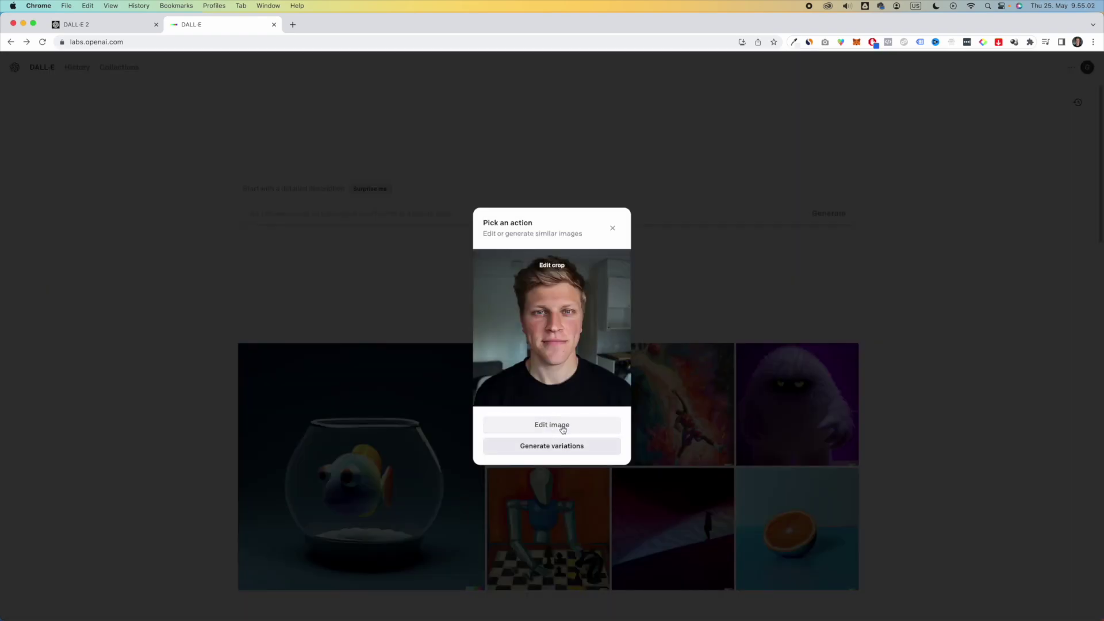
pyautogui.click(578, 450)
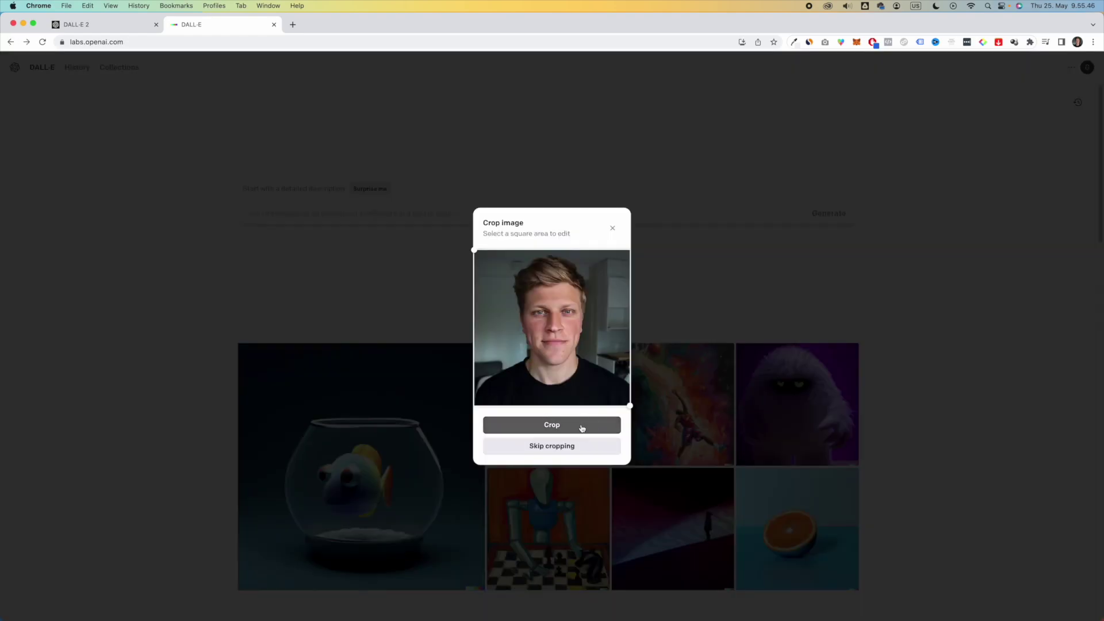
# Step: Confirm the portrait crop, open it in the editor and erase the background
pyautogui.click(582, 428)
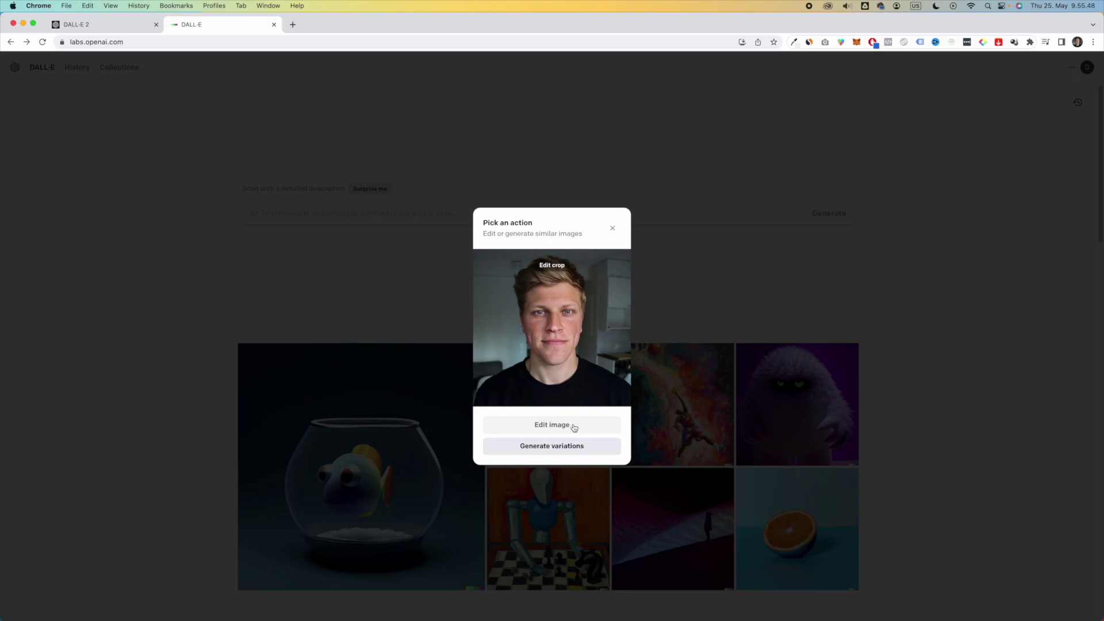
pyautogui.click(569, 427)
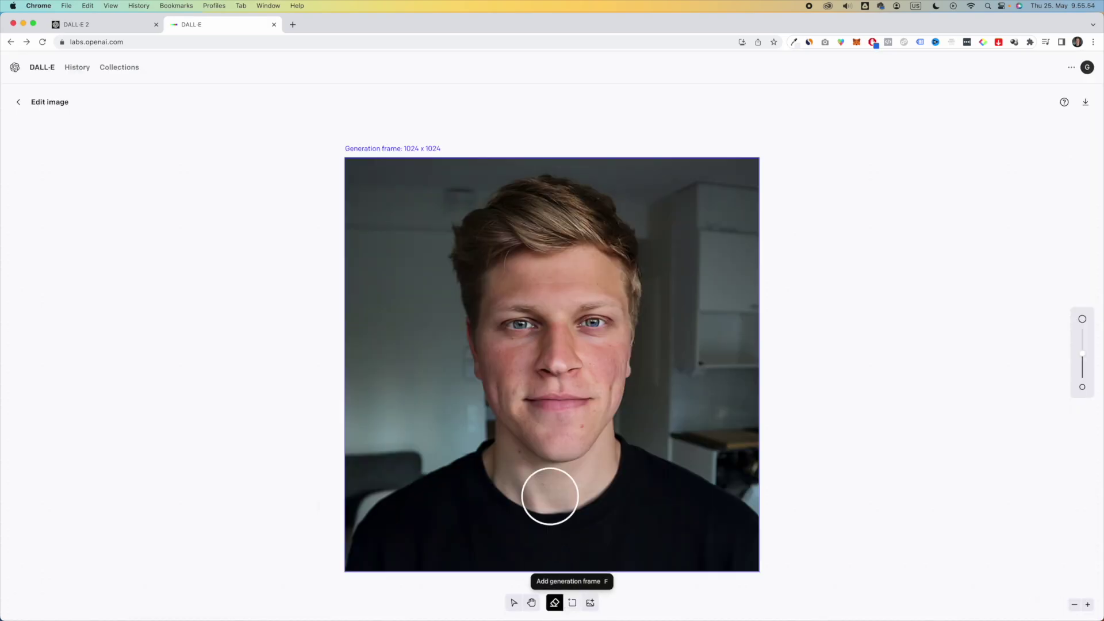
pyautogui.moveTo(347, 466); pyautogui.dragTo(395, 446)
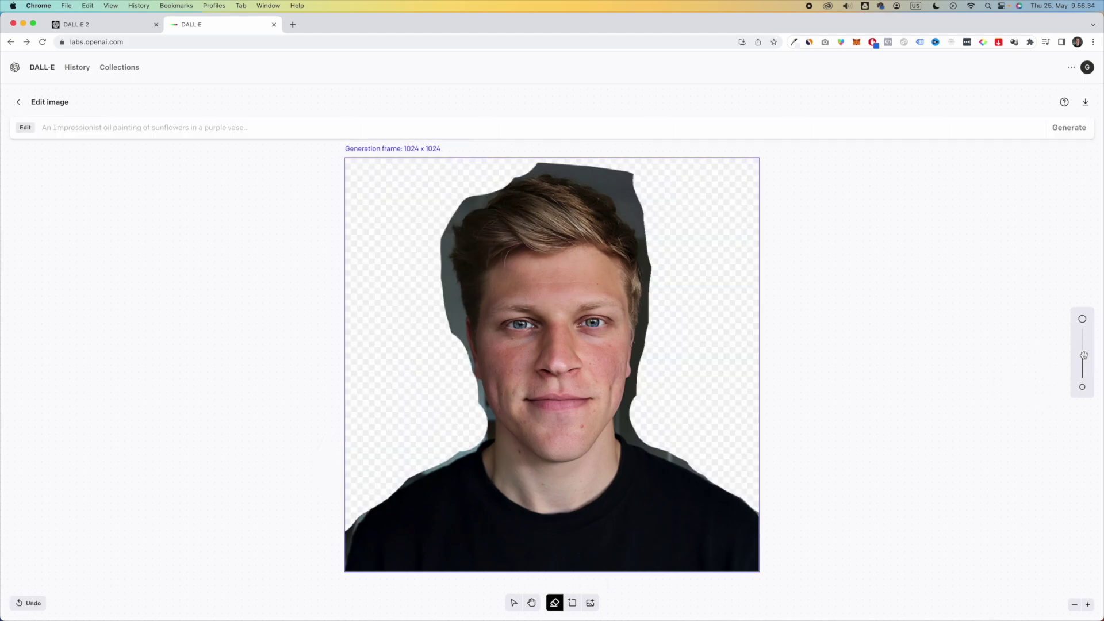
# Step: Shrink the eraser brush and zoom in to clear the remaining grey edges
pyautogui.moveTo(1083, 355); pyautogui.dragTo(1083, 367)
pyautogui.click(1089, 606)
pyautogui.scroll(-12, 437, 454)
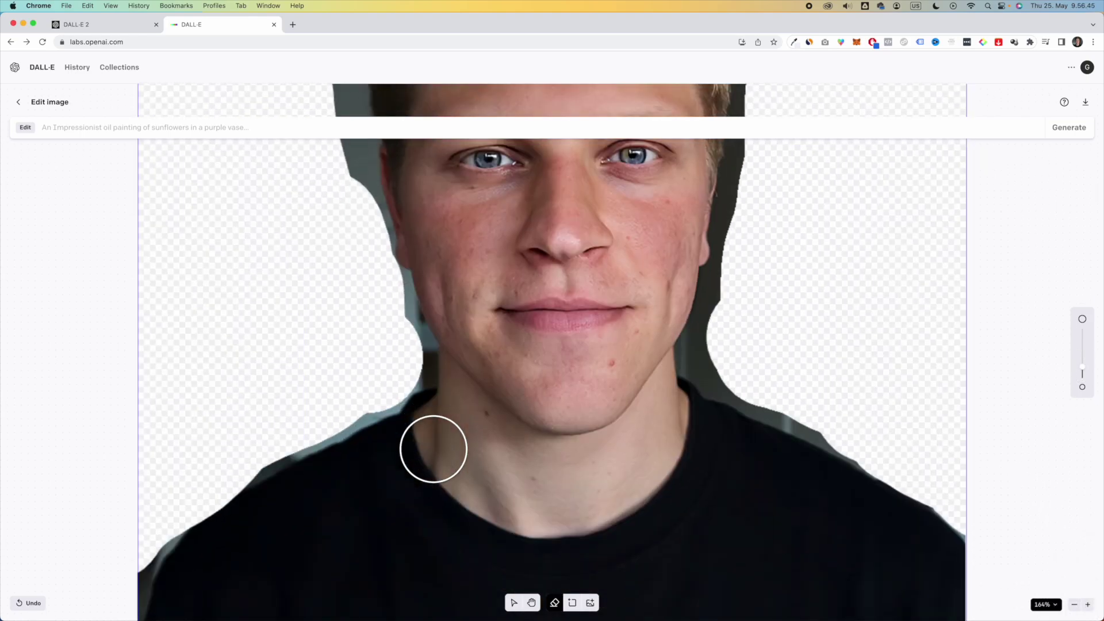
pyautogui.scroll(6, 422, 442)
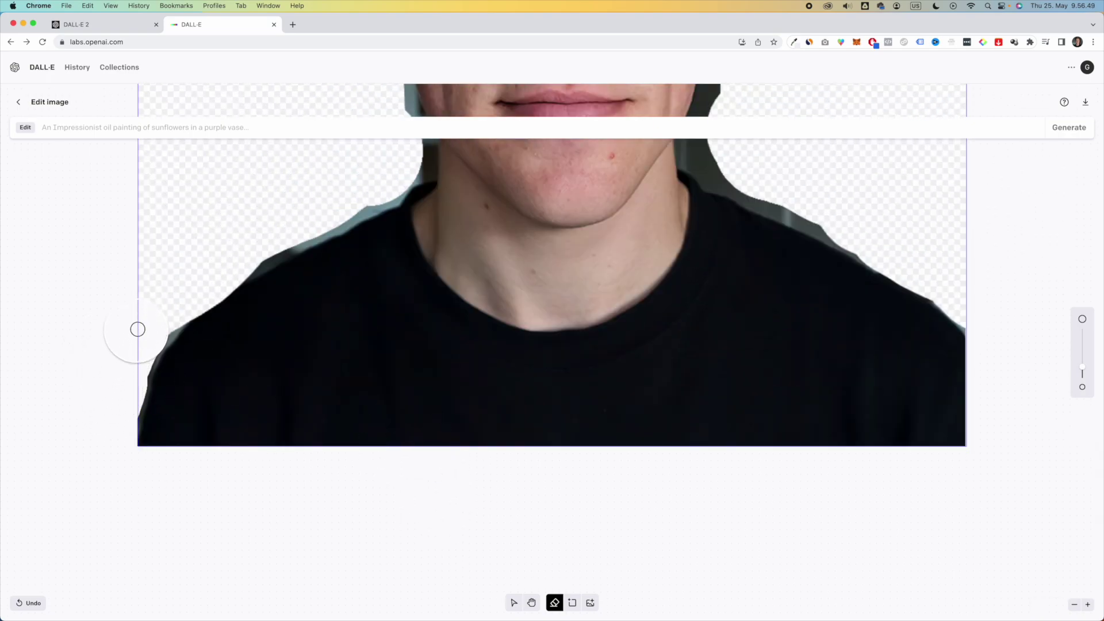
pyautogui.scroll(3, 222, 270)
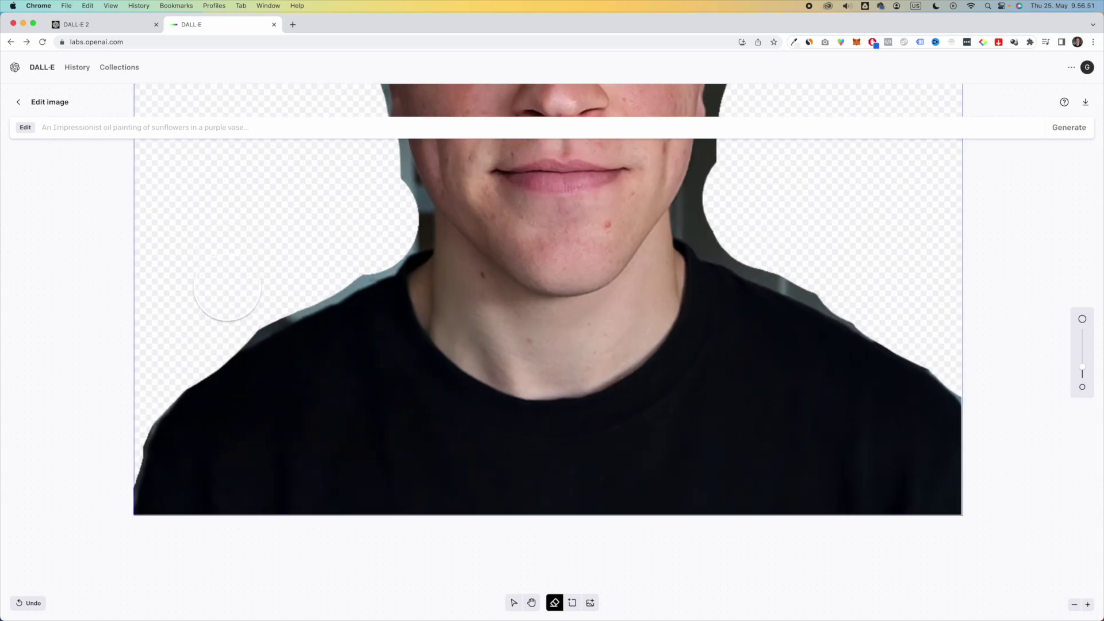
pyautogui.scroll(-5, 268, 303)
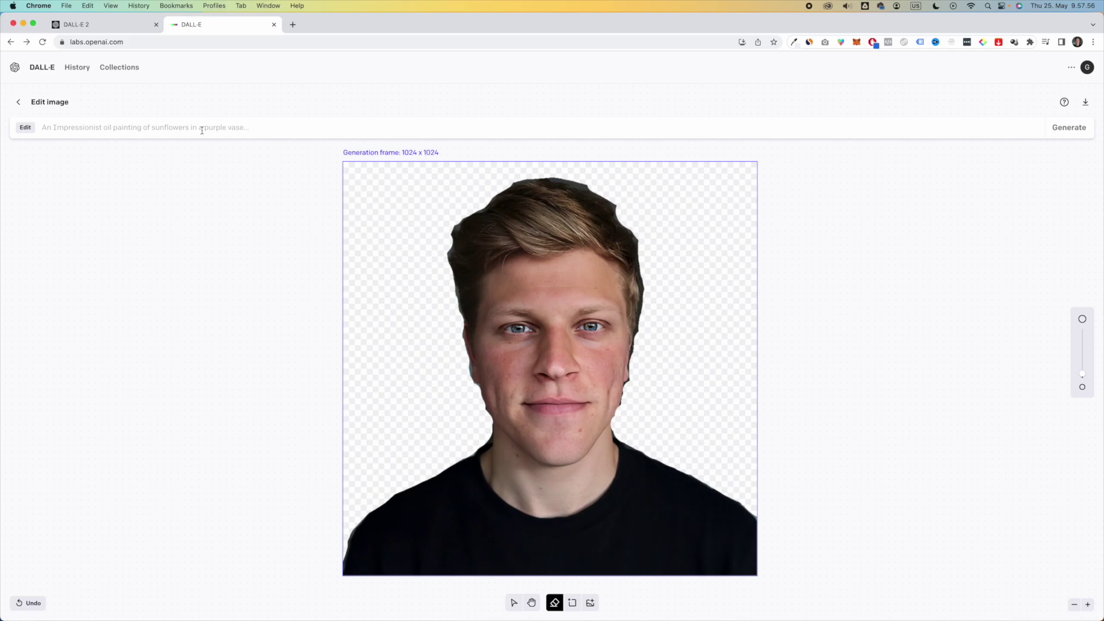
# Step: Replace the prompt 'Put me into space' with 'A young man in space' and generate
pyautogui.click(165, 131)
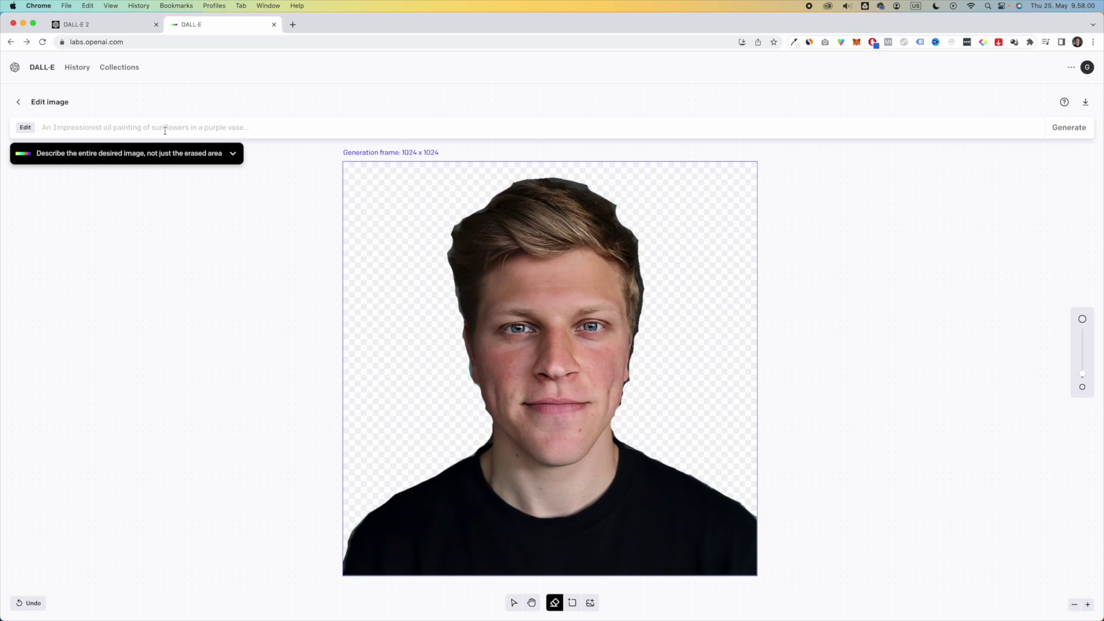
pyautogui.write('Put me into space')
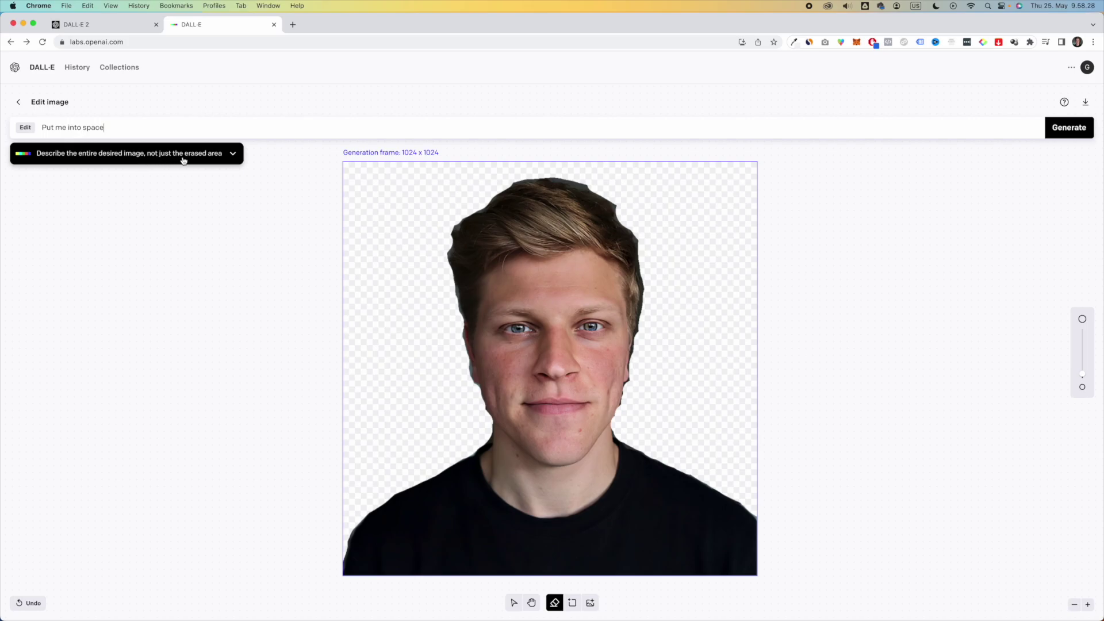
pyautogui.tripleClick(117, 126)
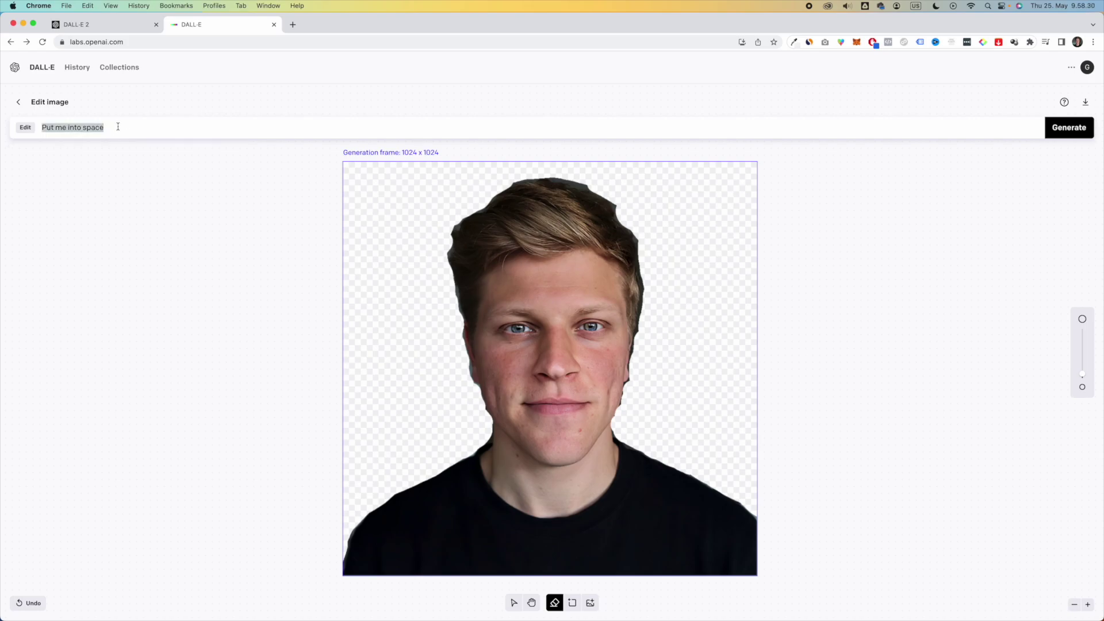
pyautogui.write('A young man in spac')
pyautogui.press('Return')
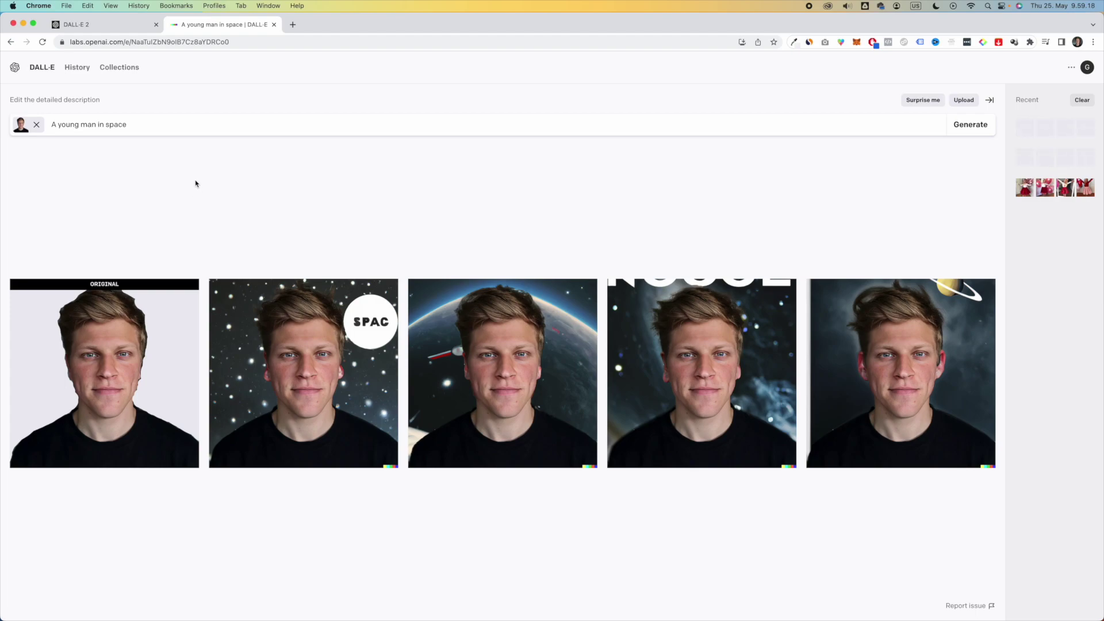
# Step: Generate four versions from the random prompt 'a cat submarine chimera, digital art'
pyautogui.click(924, 101)
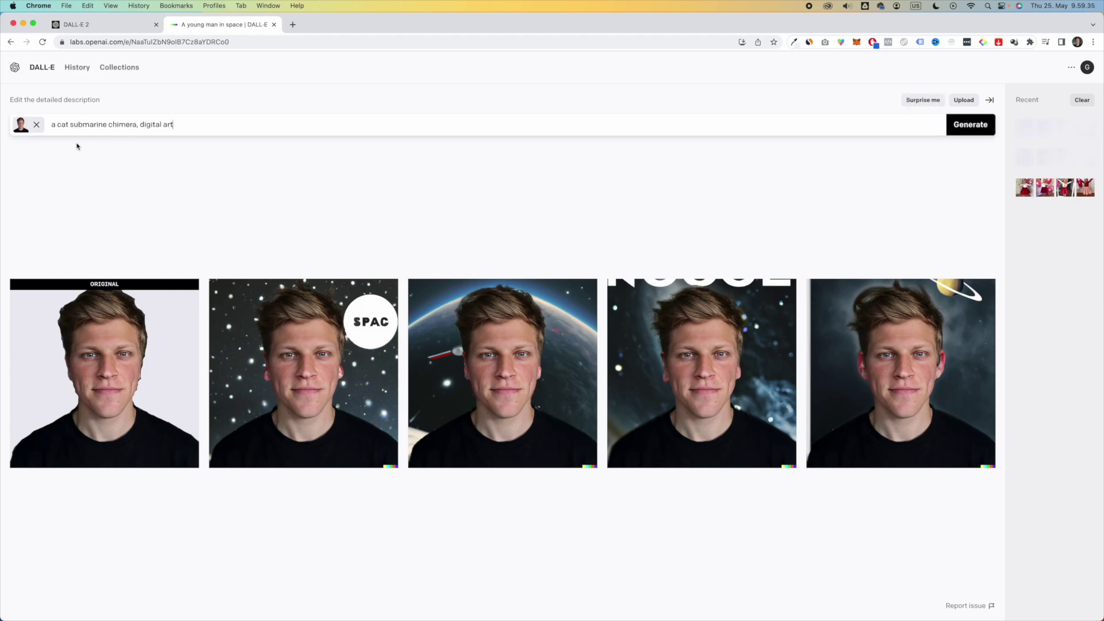
pyautogui.click(970, 125)
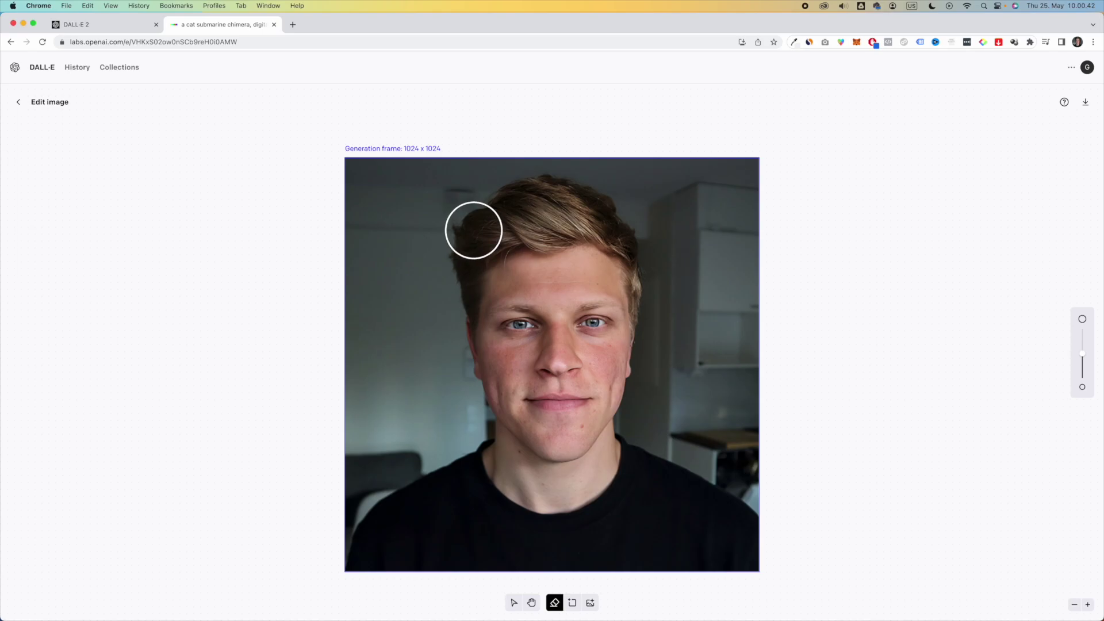
# Step: Erase the hair on top of the head and submit 'give him a mohawk'
pyautogui.click(475, 230)
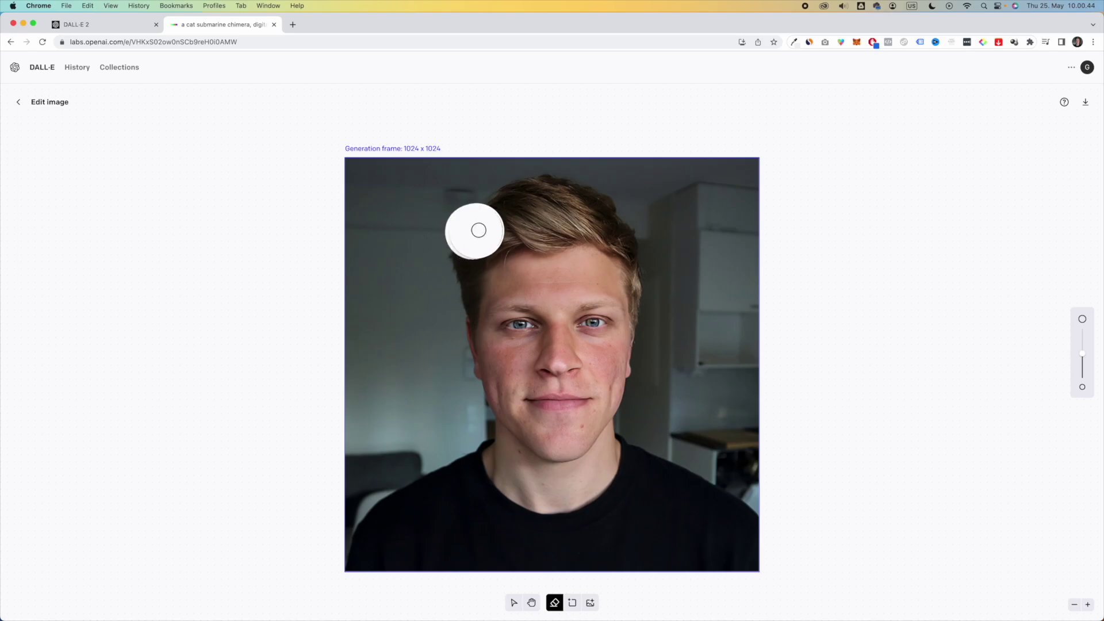
pyautogui.moveTo(478, 230)
pyautogui.mouseDown()
pyautogui.moveTo(517, 202)
pyautogui.moveTo(614, 229)
pyautogui.moveTo(544, 220)
pyautogui.moveTo(469, 230)
pyautogui.moveTo(440, 262)
pyautogui.mouseUp()
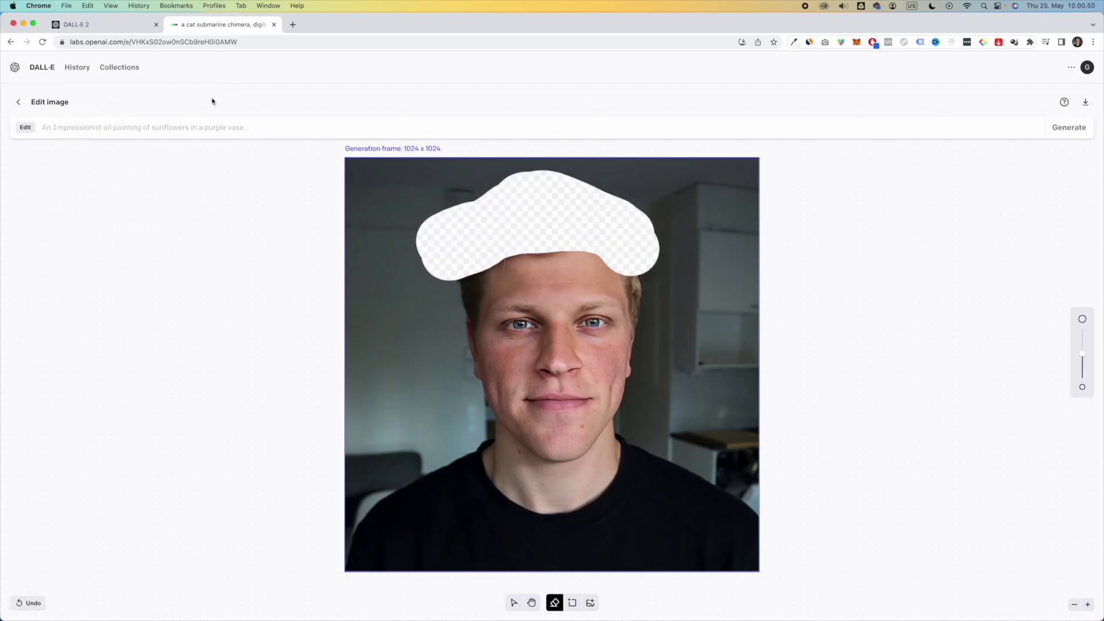
pyautogui.write('give him a ')
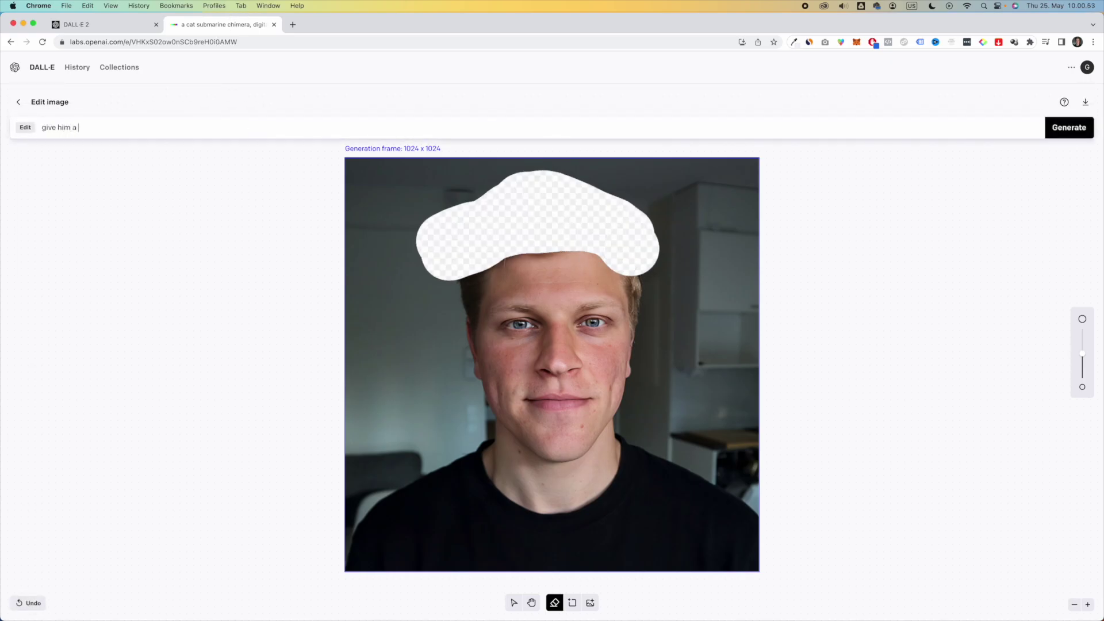
pyautogui.write('mohawk')
pyautogui.click(1065, 129)
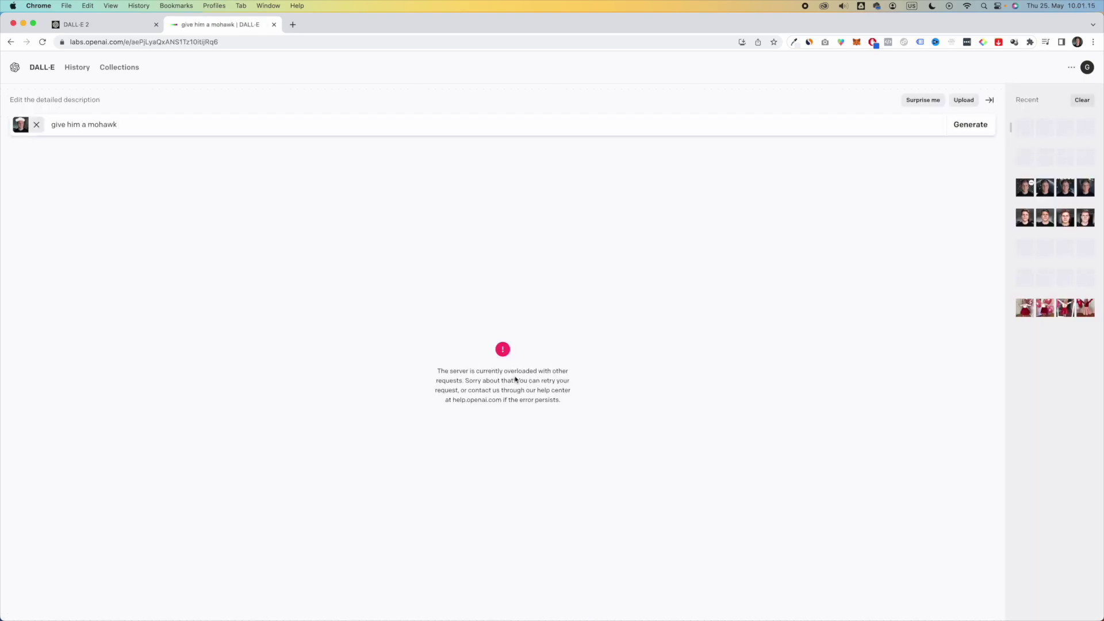
# Step: Retry the mohawk edit and compare the four new hairstyle results
pyautogui.click(969, 128)
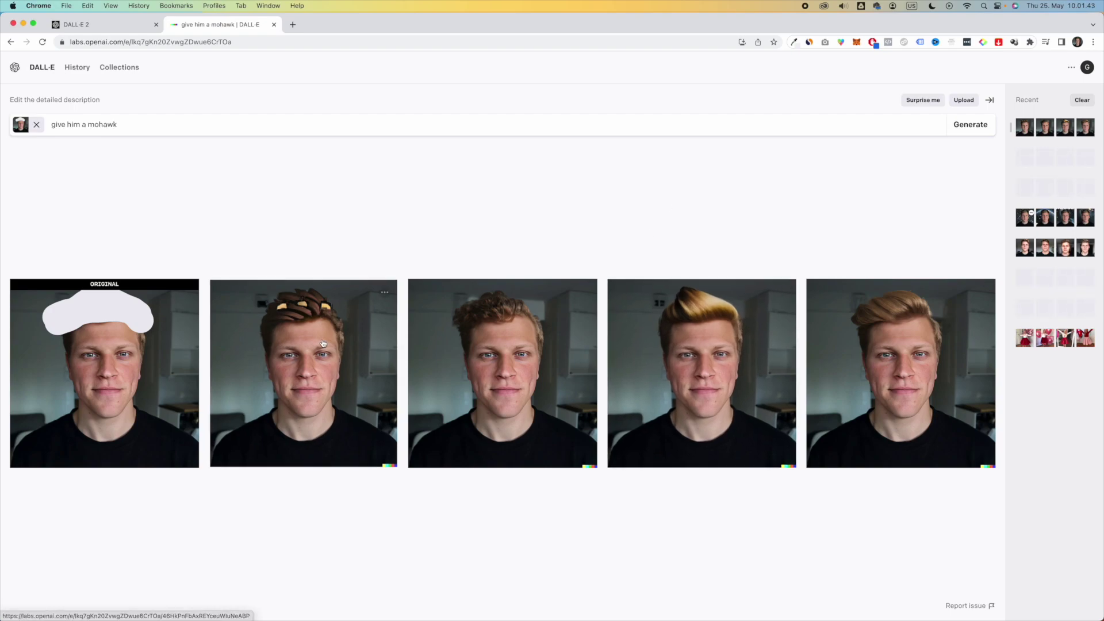
pyautogui.moveTo(486, 351)
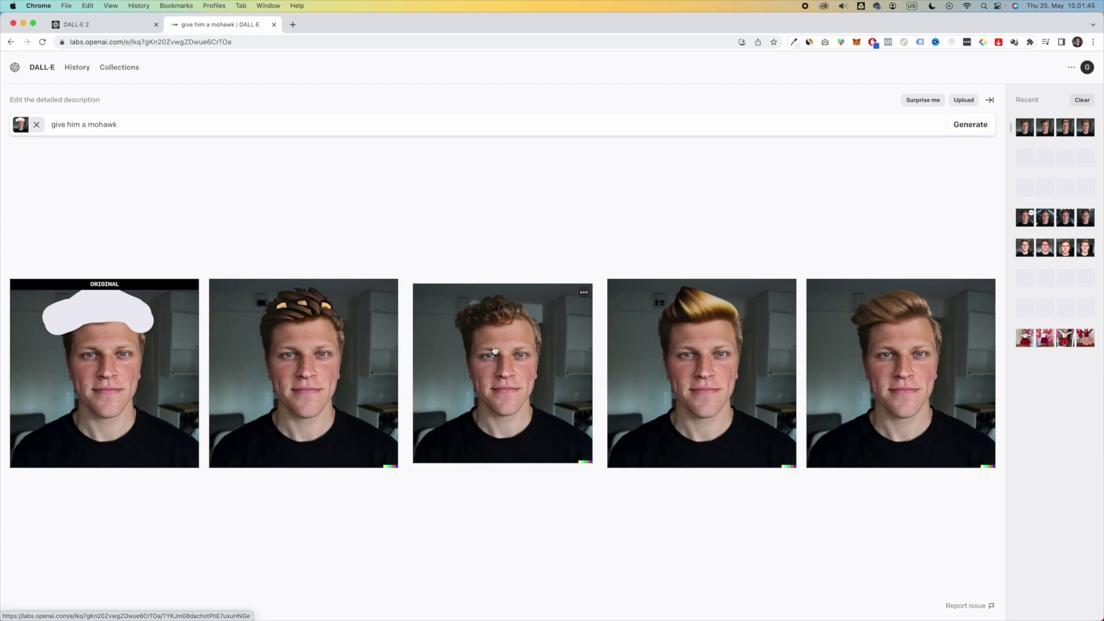
pyautogui.moveTo(850, 364)
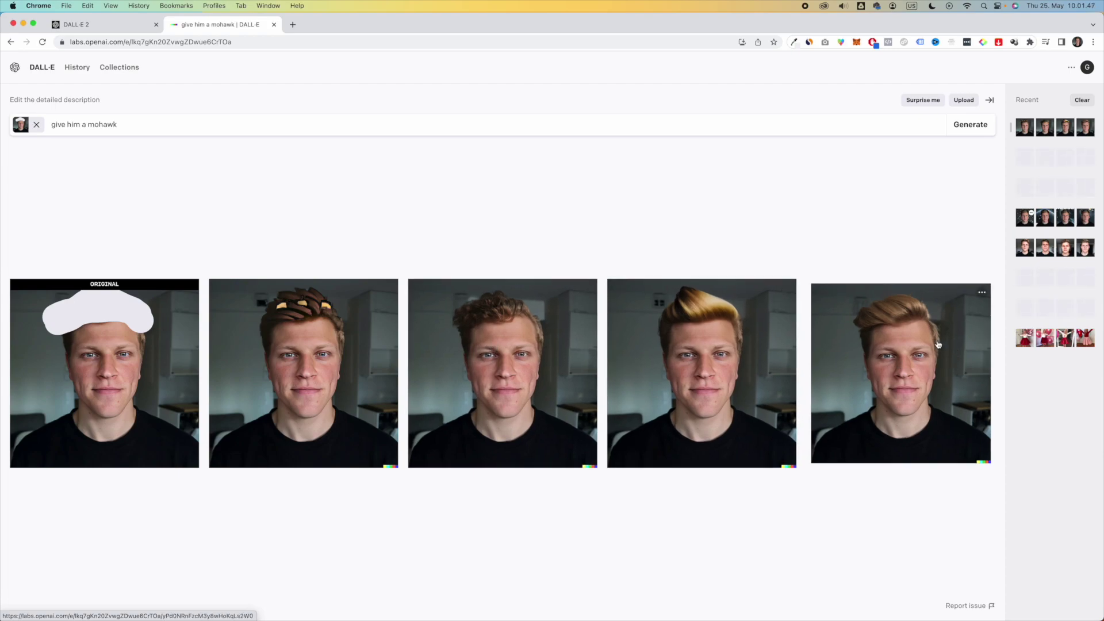
pyautogui.moveTo(651, 310)
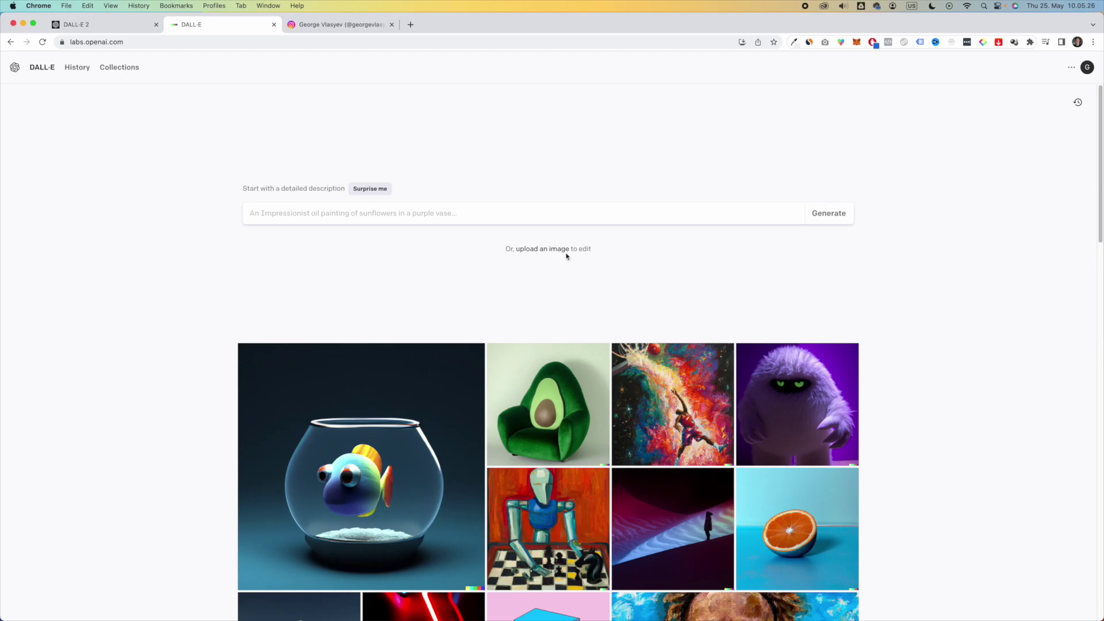
# Step: Add a generation frame at the photo's upper right and generate 'mountains, alps, sky, clouds'
pyautogui.click(558, 251)
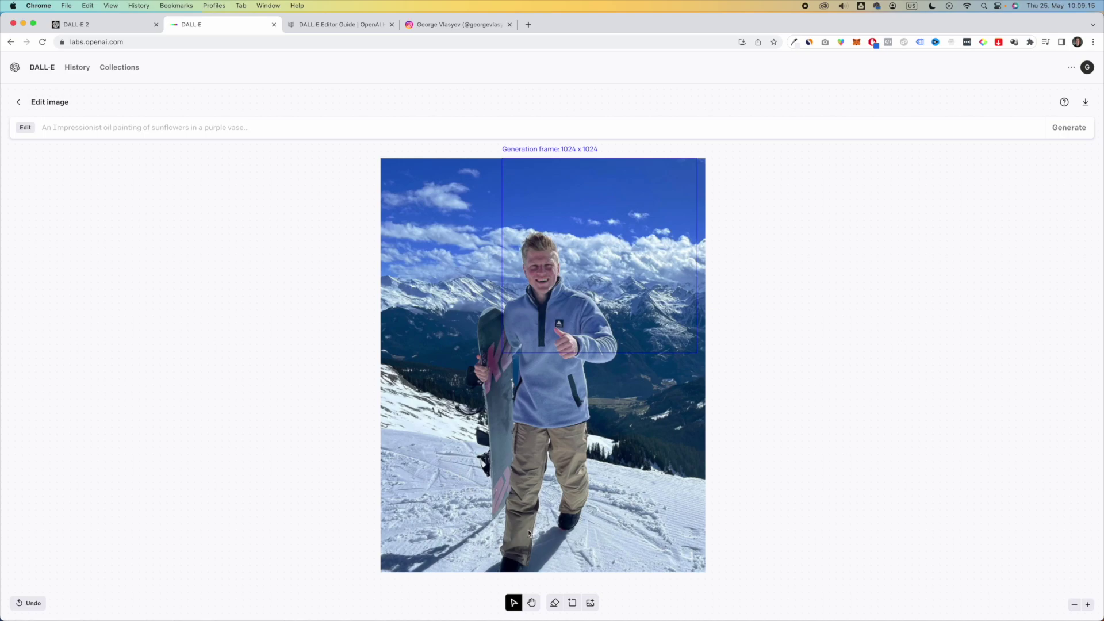
pyautogui.click(573, 604)
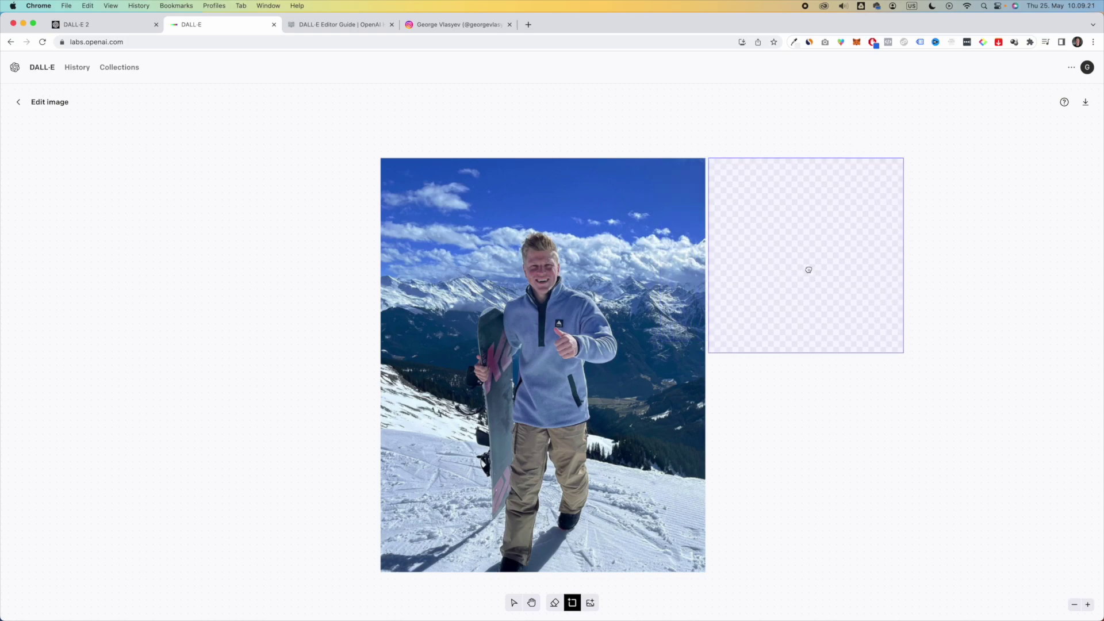
pyautogui.click(780, 274)
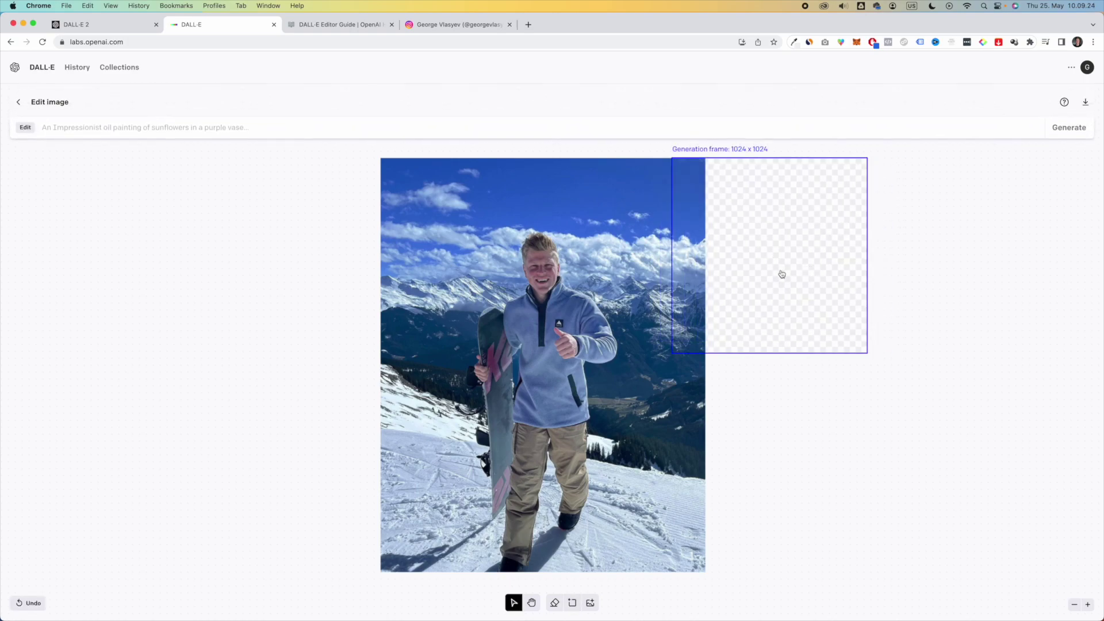
pyautogui.click(458, 131)
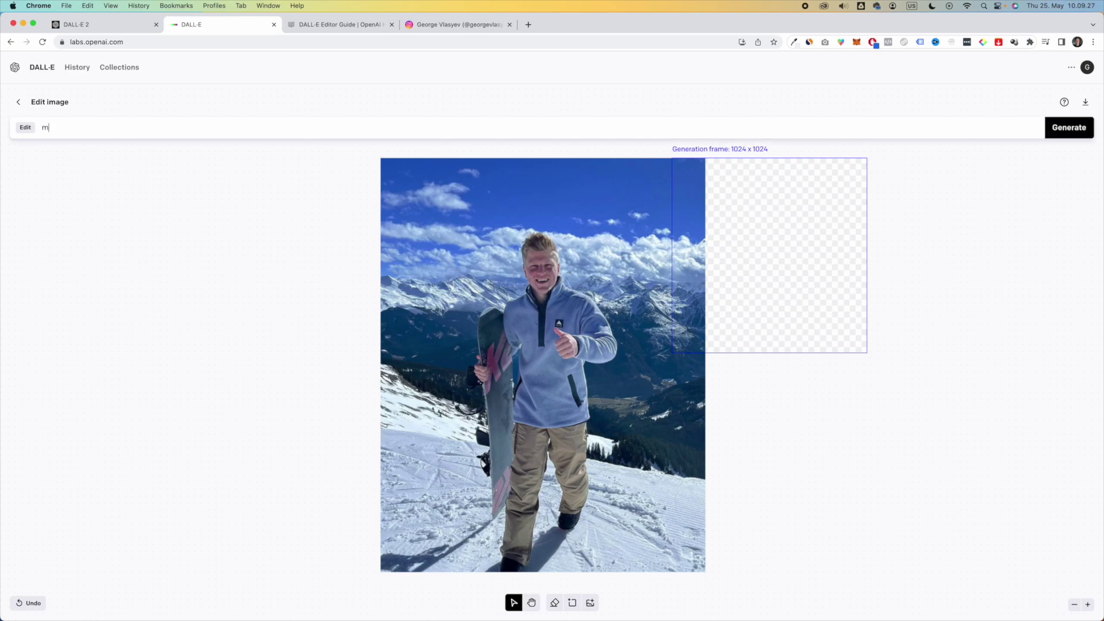
pyautogui.write('mountains, alps, sky, clouds')
pyautogui.click(1070, 128)
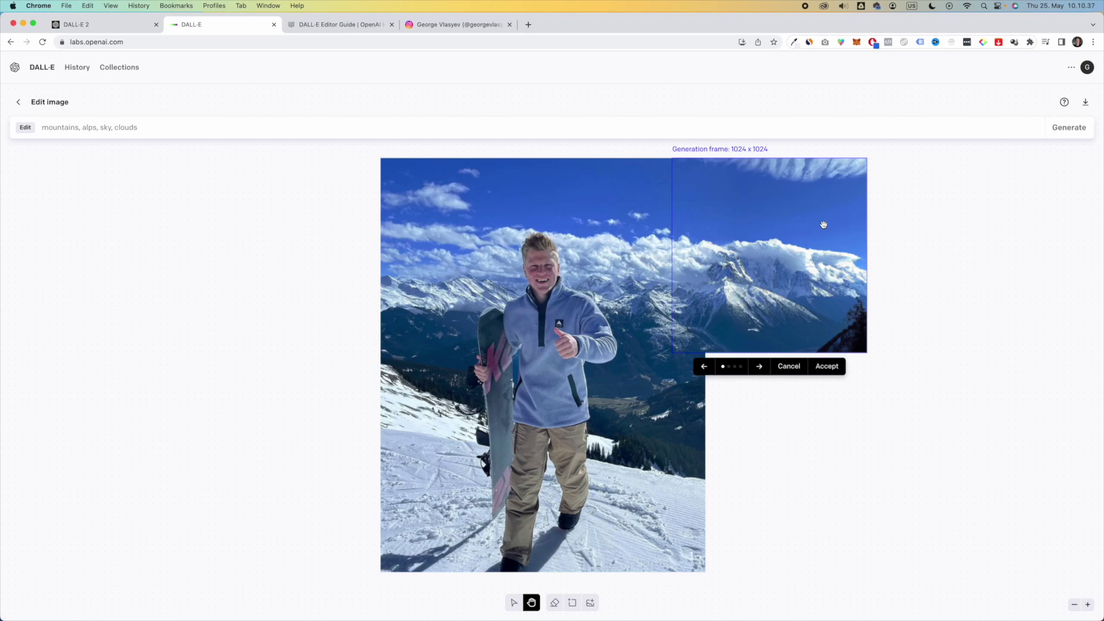
# Step: Compare the four mountain-and-sky variants and accept the second one
pyautogui.click(761, 367)
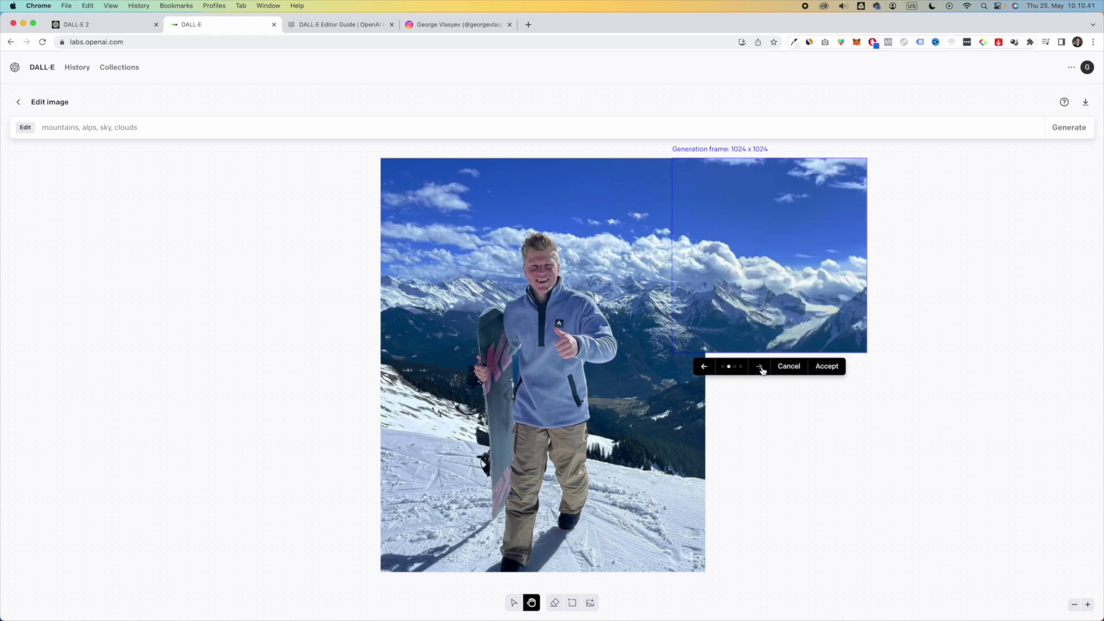
pyautogui.click(761, 367)
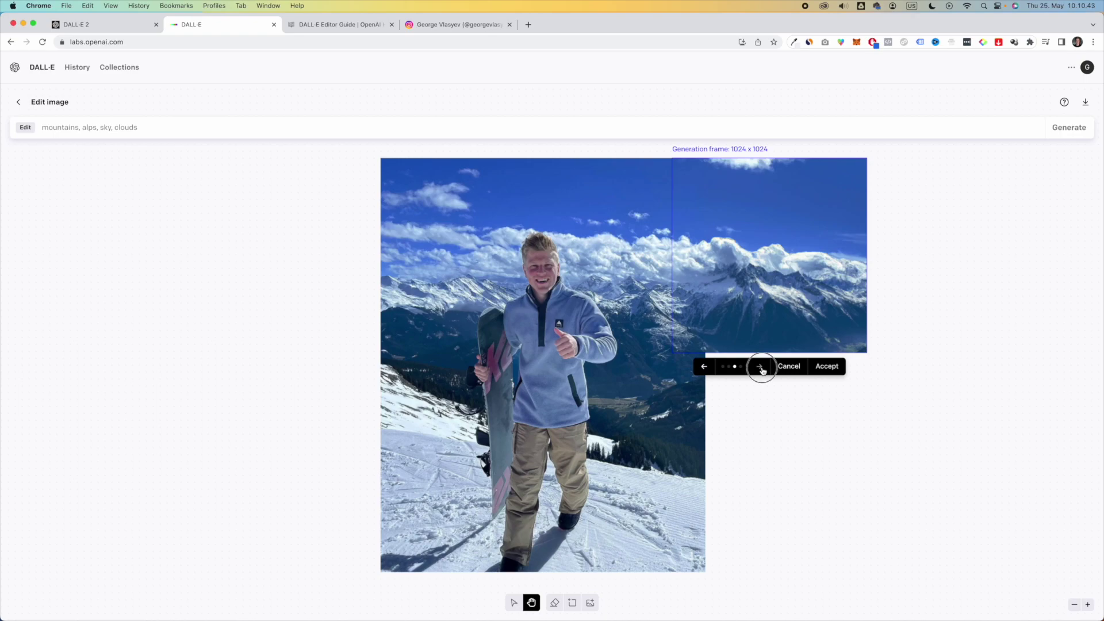
pyautogui.click(761, 367)
pyautogui.click(760, 367)
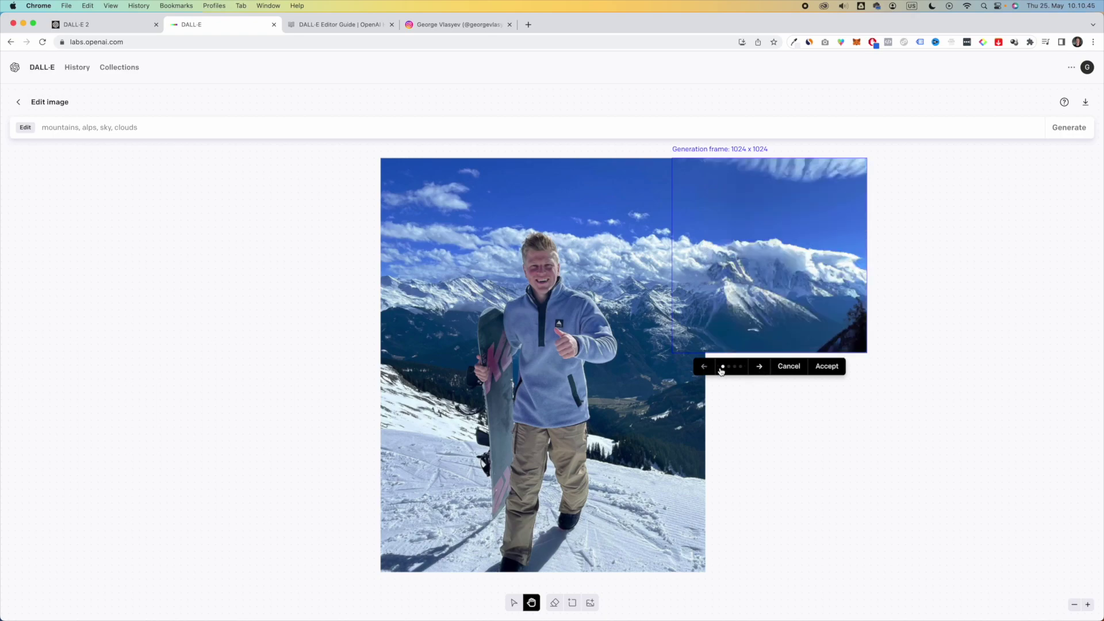
pyautogui.click(758, 369)
pyautogui.click(758, 368)
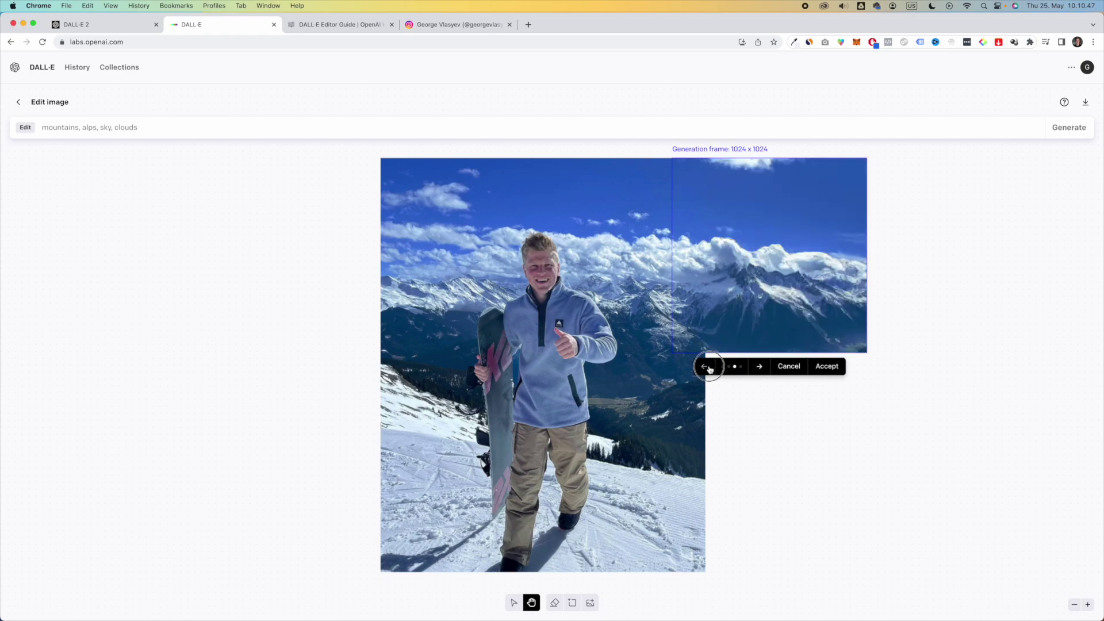
pyautogui.click(706, 368)
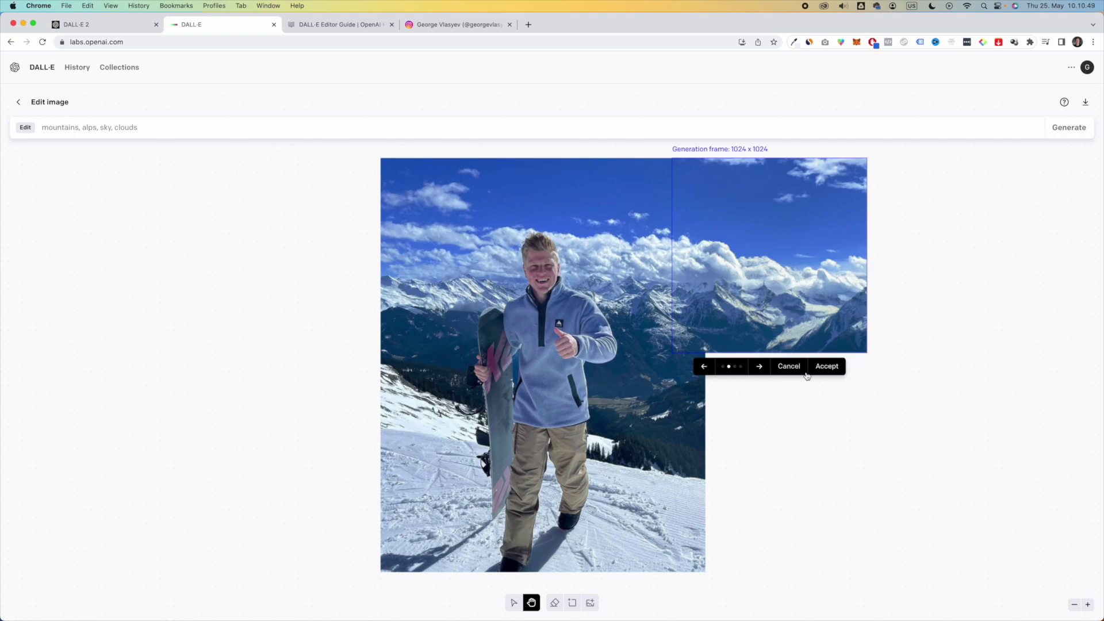
pyautogui.click(833, 373)
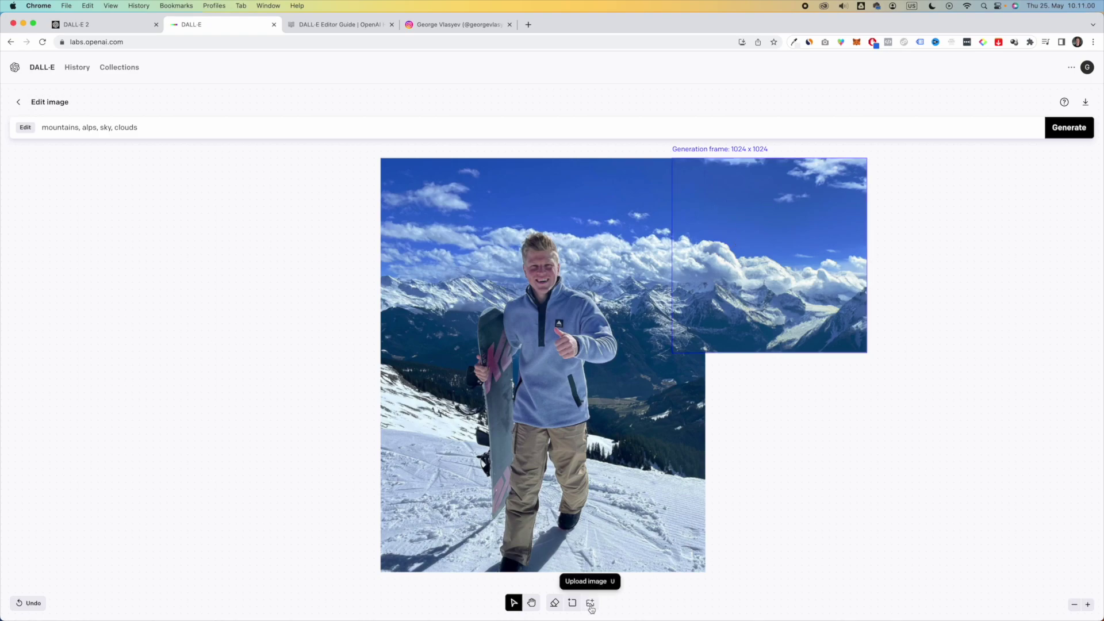
# Step: Place a generation frame over the empty lower-right corner and generate 'snow, mountains, alps, grass'
pyautogui.click(572, 602)
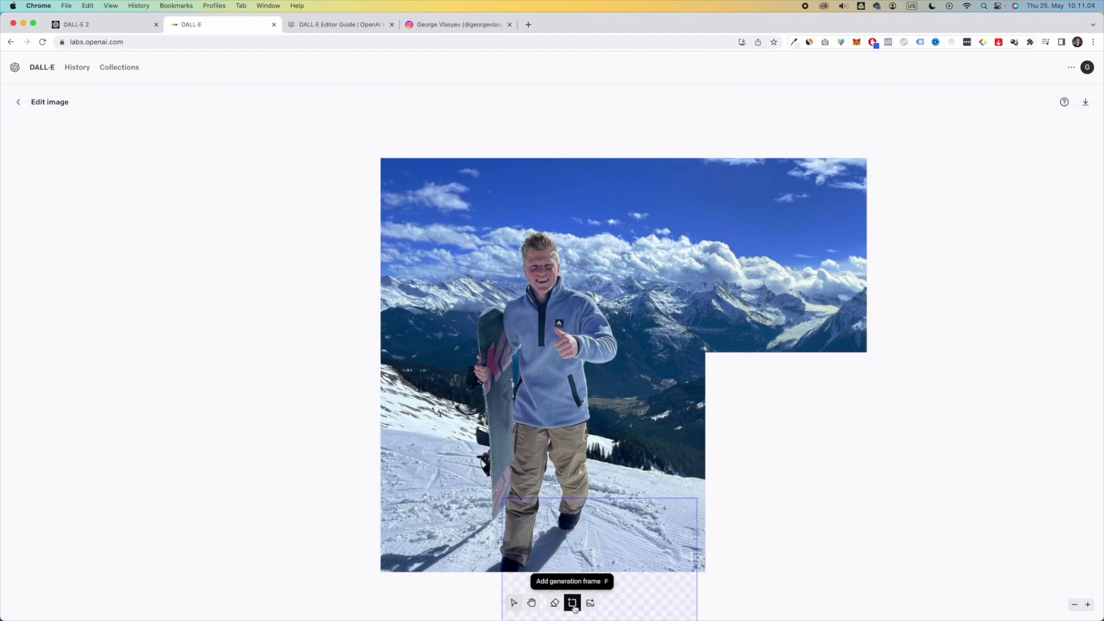
pyautogui.click(749, 460)
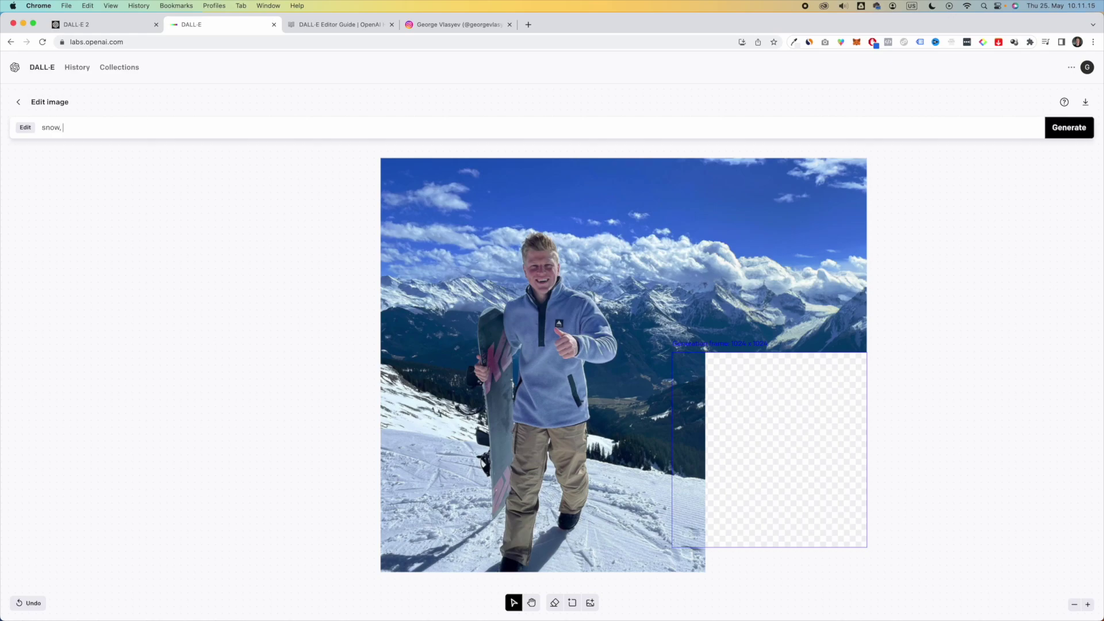
pyautogui.write('mountains, alps, grass')
pyautogui.click(1081, 130)
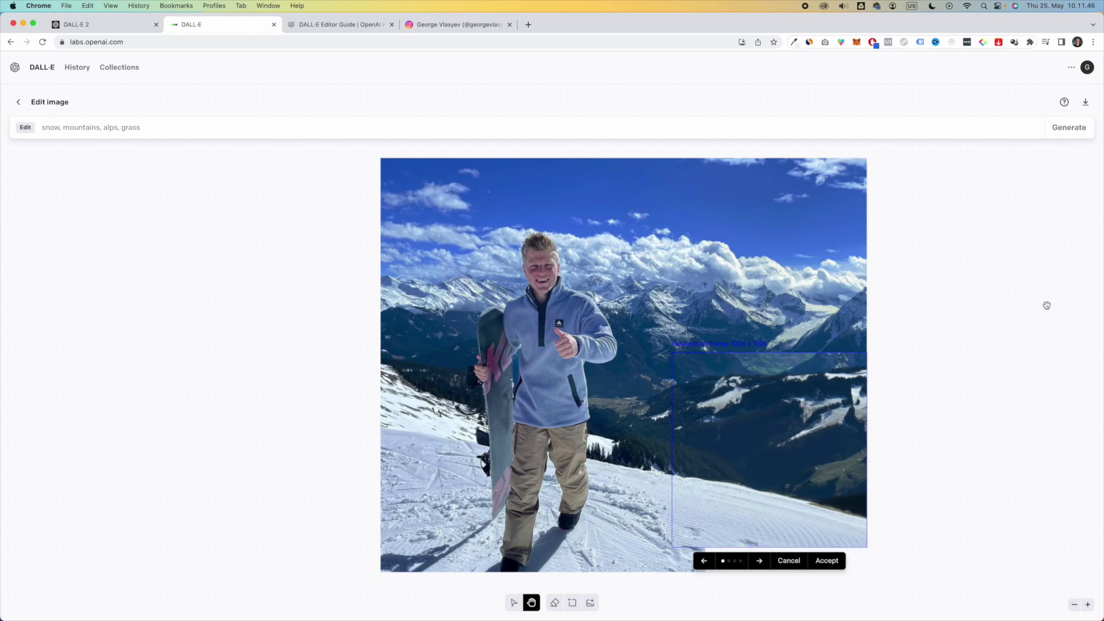
# Step: Compare the snowy-slope fill variants and accept the first one
pyautogui.scroll(-3, 836, 408)
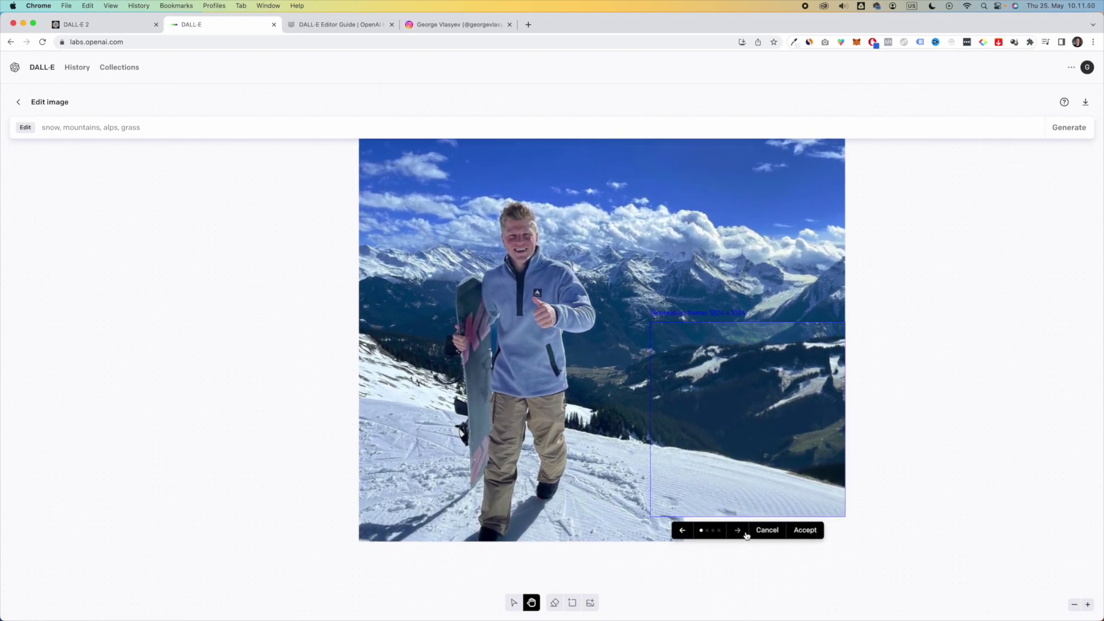
pyautogui.click(742, 532)
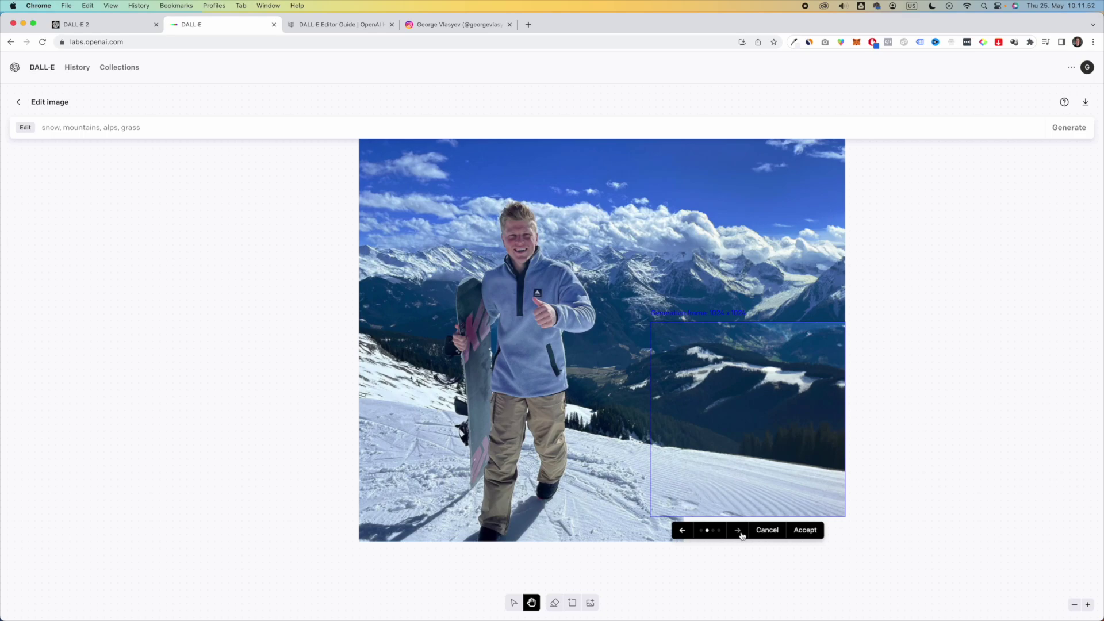
pyautogui.click(740, 532)
pyautogui.click(740, 532)
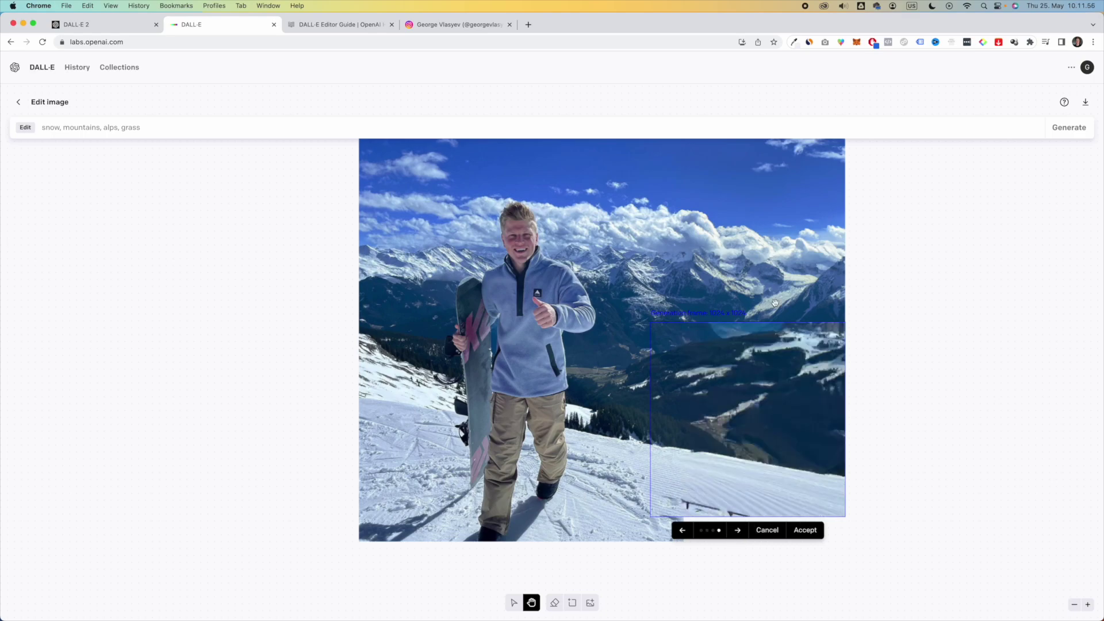
pyautogui.click(738, 530)
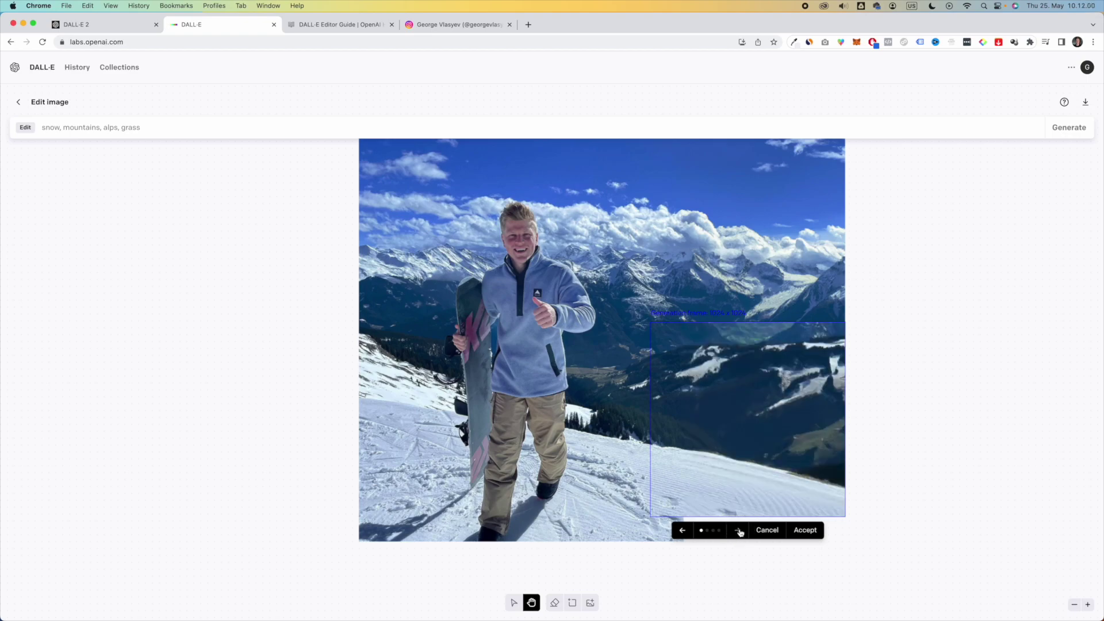
pyautogui.click(740, 531)
pyautogui.click(739, 531)
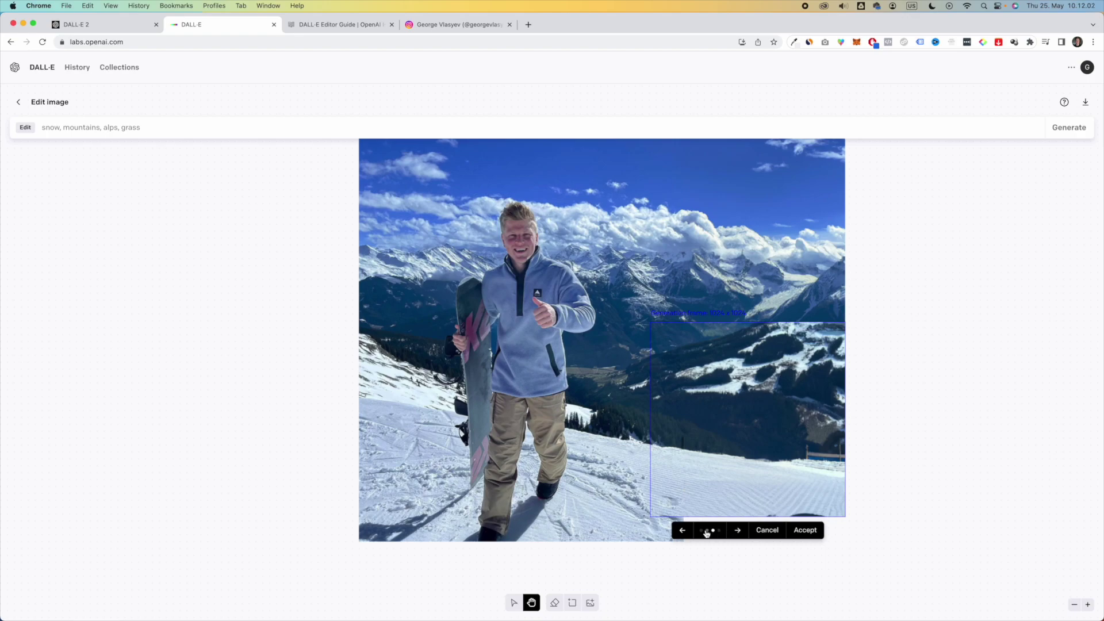
pyautogui.click(683, 531)
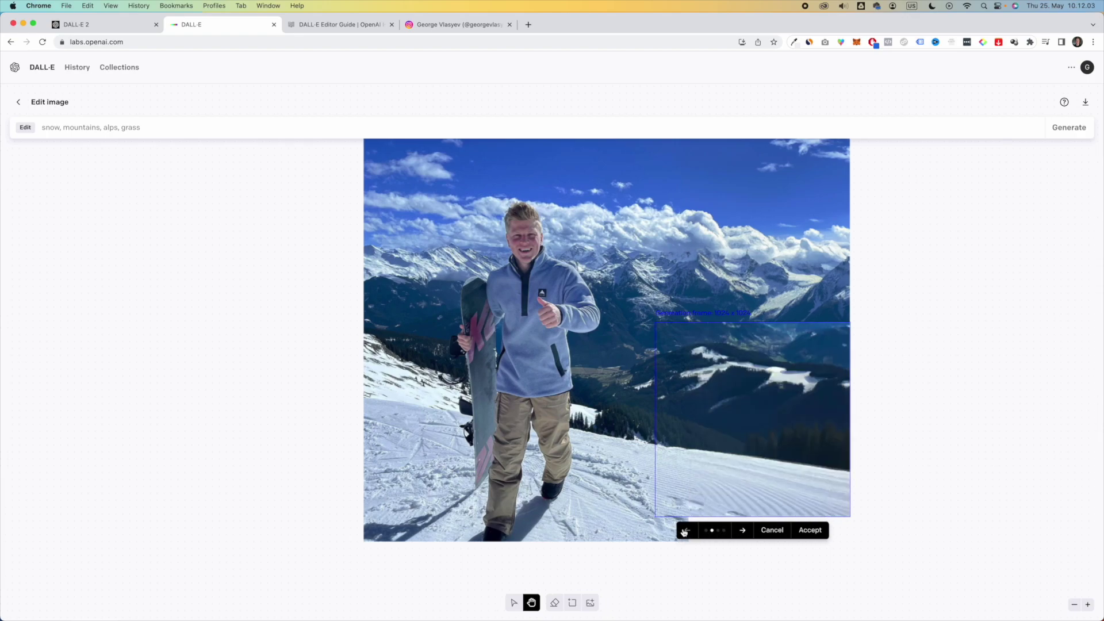
pyautogui.click(742, 532)
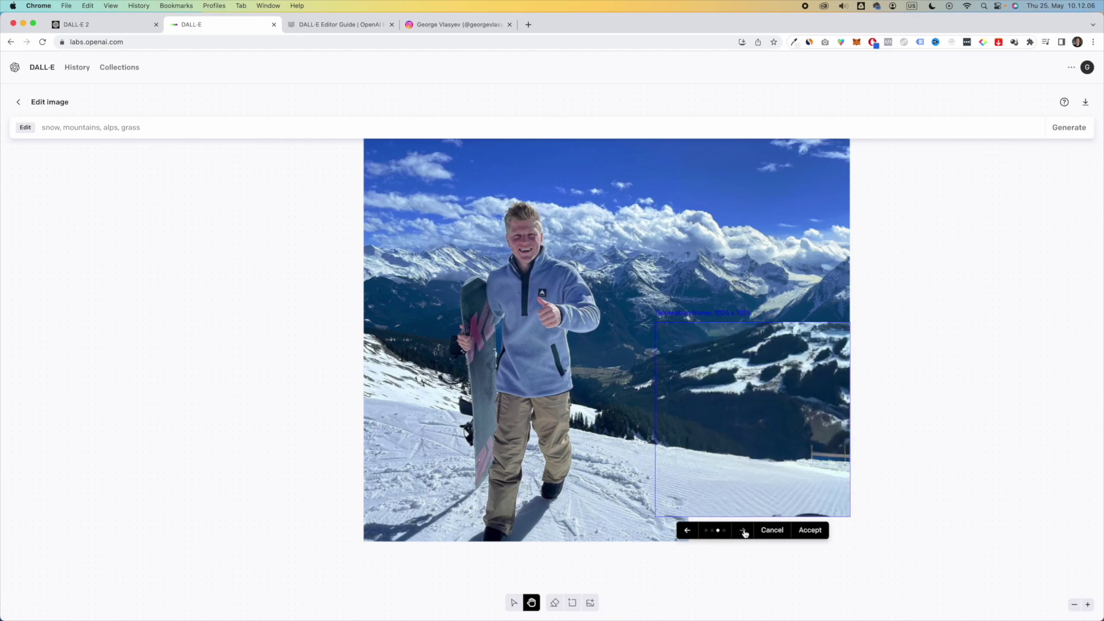
pyautogui.click(743, 531)
pyautogui.click(688, 530)
pyautogui.click(689, 530)
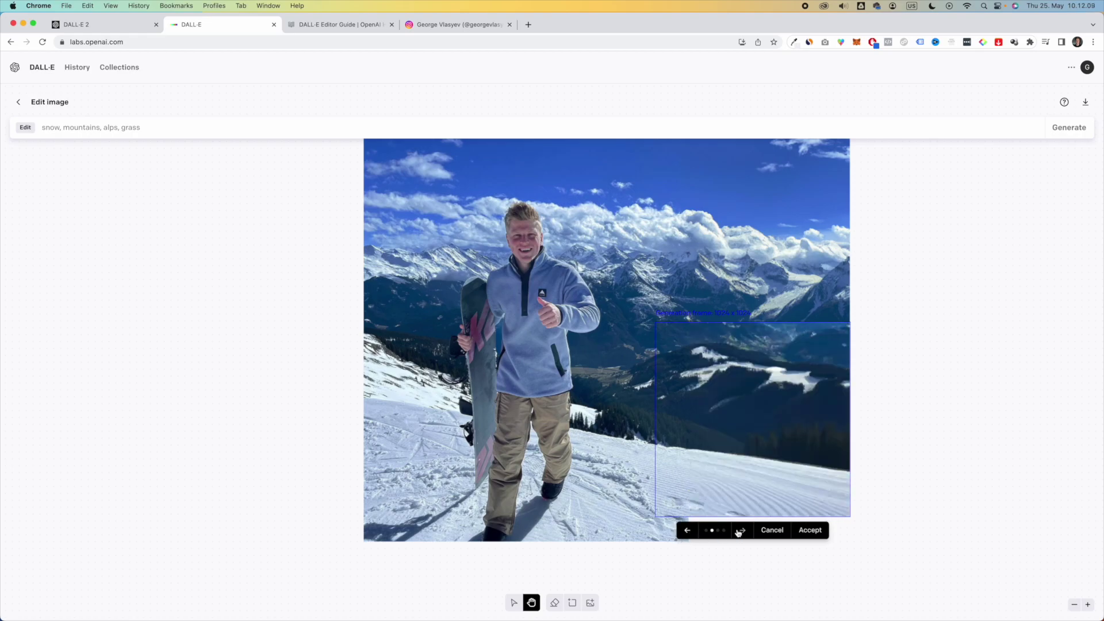
pyautogui.click(689, 531)
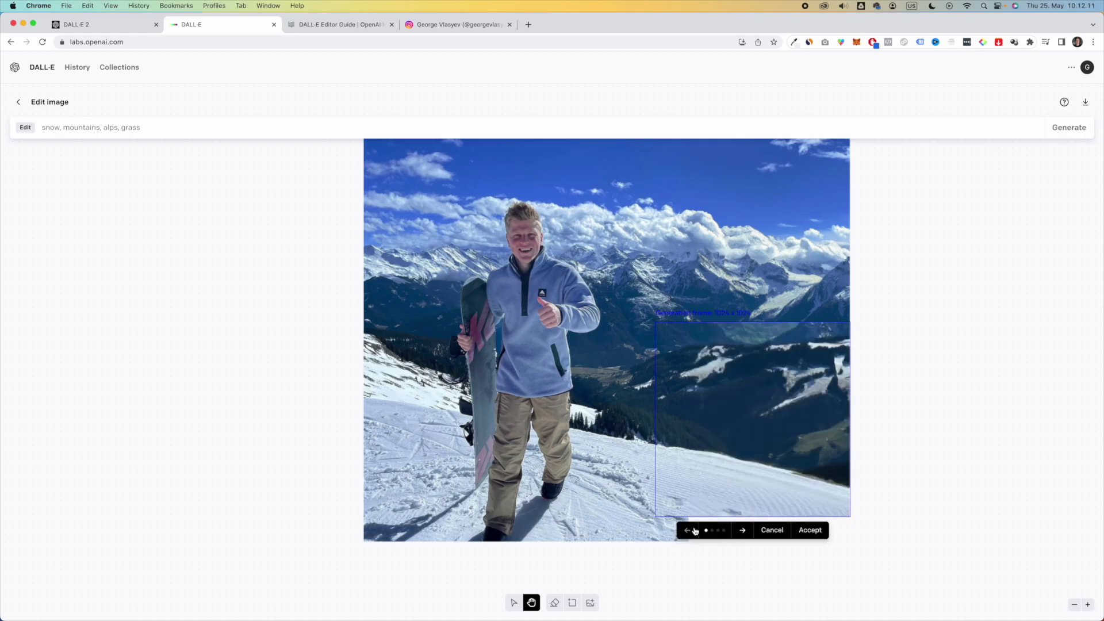
pyautogui.click(810, 530)
pyautogui.scroll(2, 1064, 322)
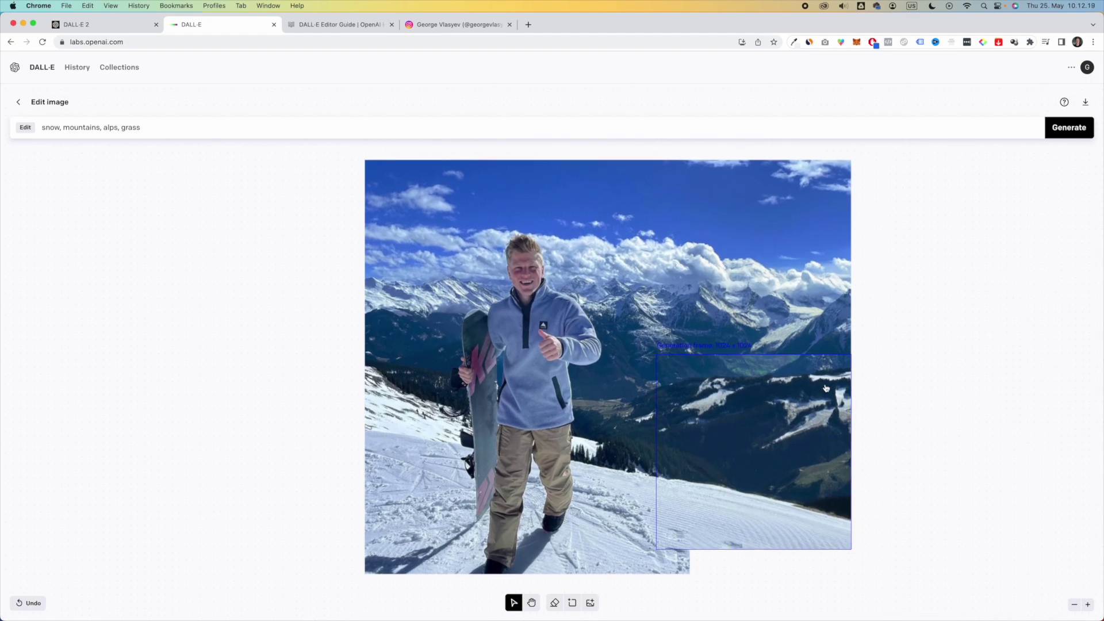
# Step: Shift the generation frame down slightly, then bring forward the Preview window with the original photo
pyautogui.moveTo(778, 409); pyautogui.dragTo(778, 433)
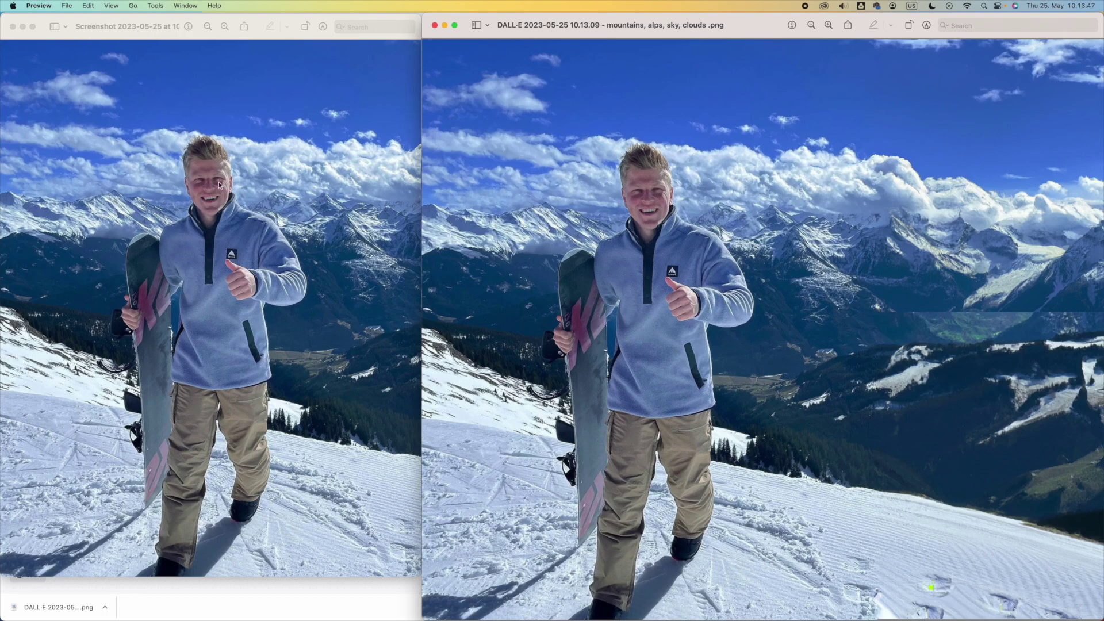
pyautogui.click(186, 194)
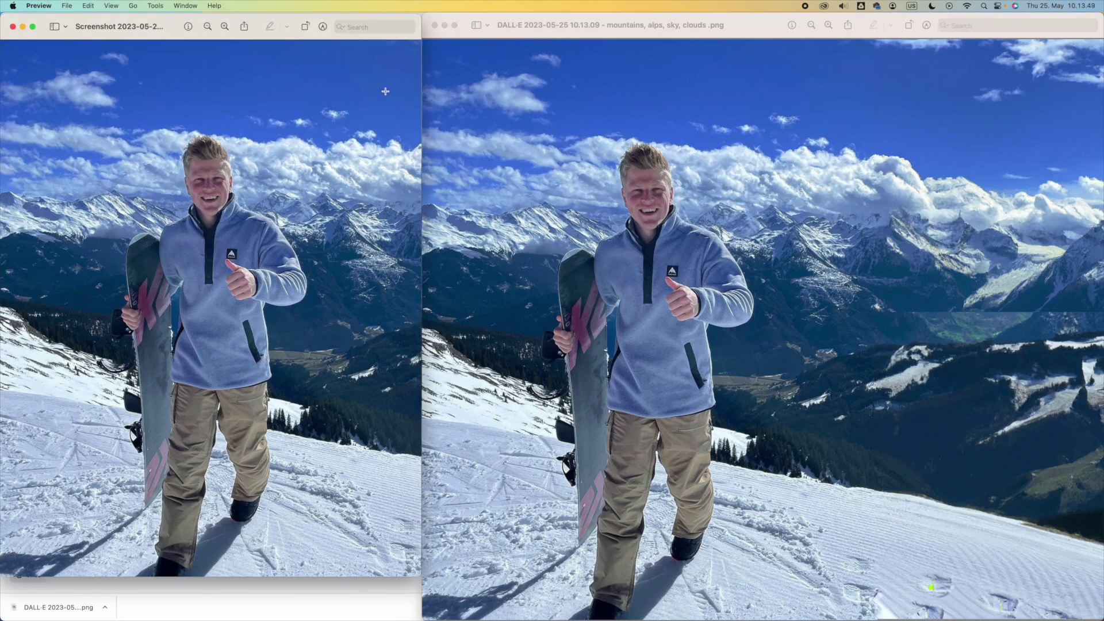